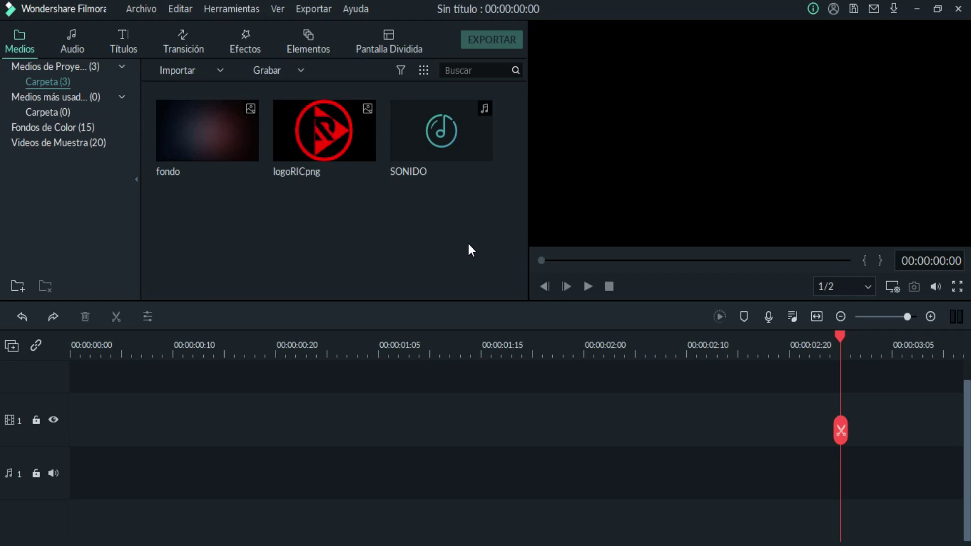
Step: Place logoRICpng on video track 1 and trim it to 3 seconds
{"action": "left_click_drag", "start_coordinate": [292, 139], "coordinate": [67, 416]}
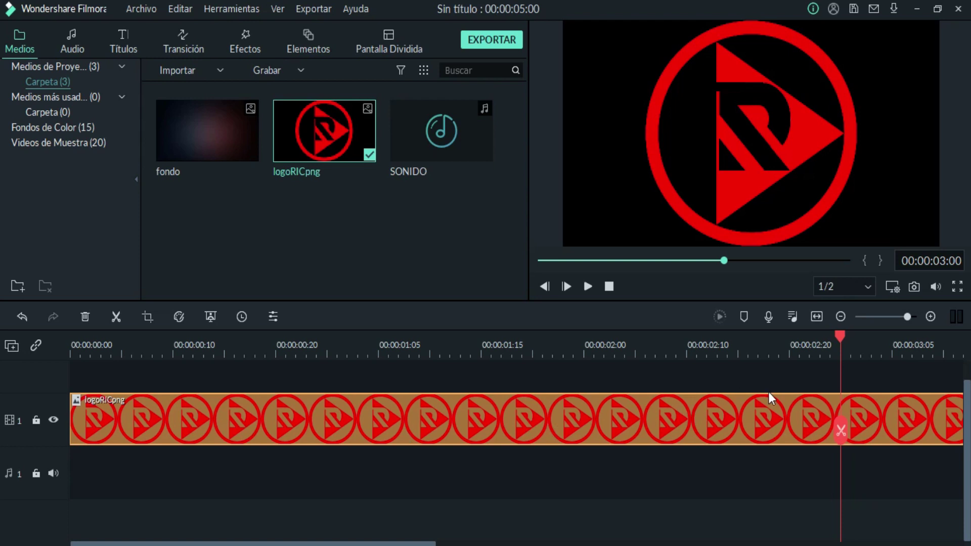
{"action": "left_click", "coordinate": [119, 315]}
{"action": "left_click", "coordinate": [84, 317]}
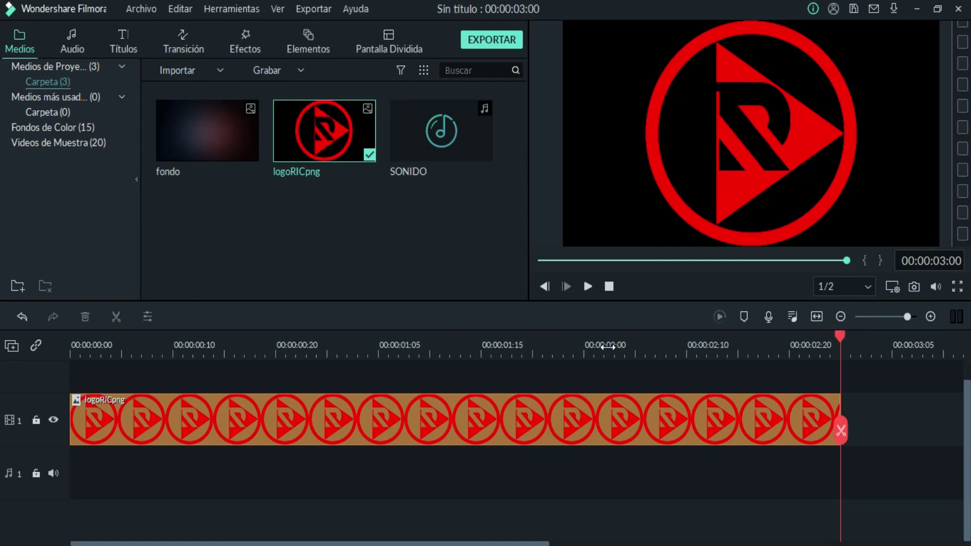
Step: Split the logo clip at 00:00:02:00 and select the first piece
{"action": "left_click", "coordinate": [585, 346]}
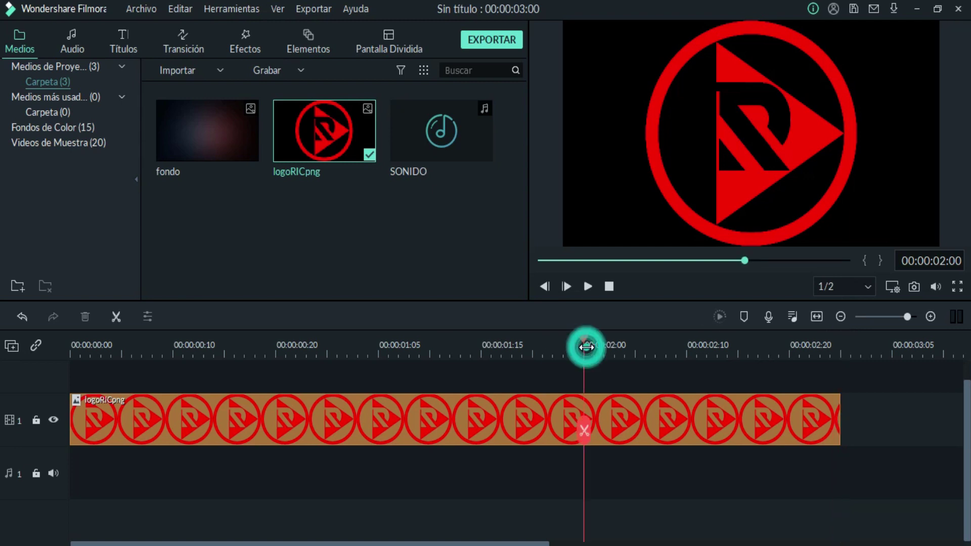
{"action": "left_click", "coordinate": [115, 317]}
{"action": "left_click", "coordinate": [214, 409]}
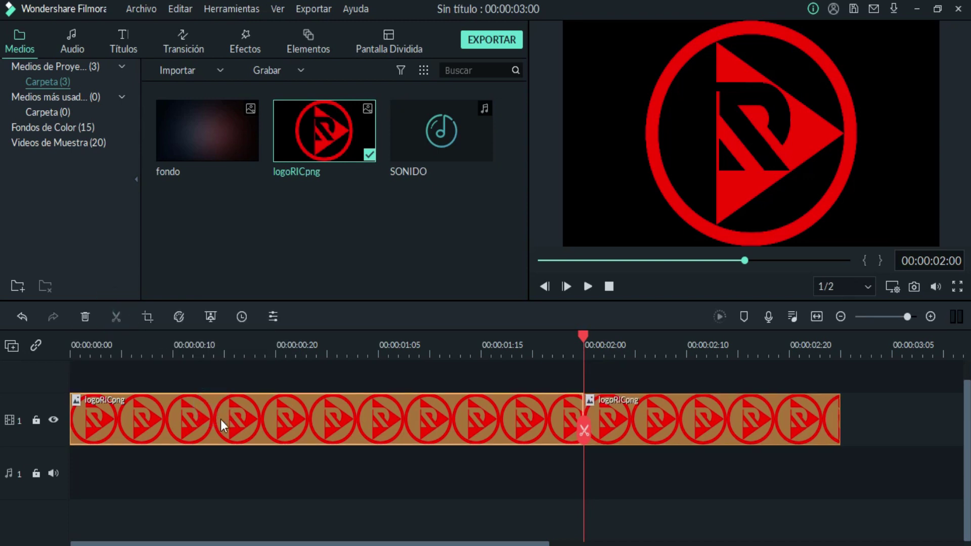
Step: Add the Soltar transition to the first logo clip, preview from the start, then open Export
{"action": "left_click", "coordinate": [187, 41]}
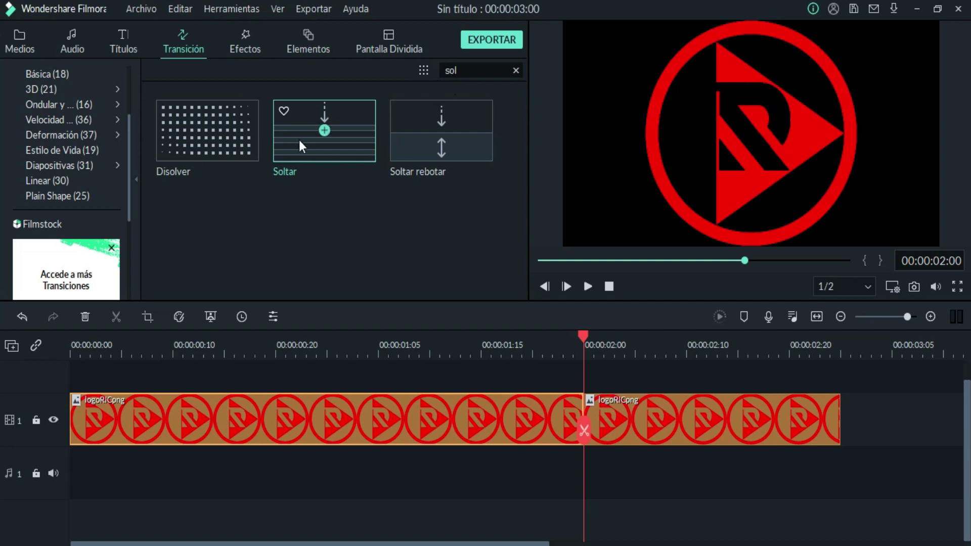
{"action": "left_click_drag", "start_coordinate": [300, 146], "coordinate": [396, 379]}
{"action": "left_click", "coordinate": [539, 261]}
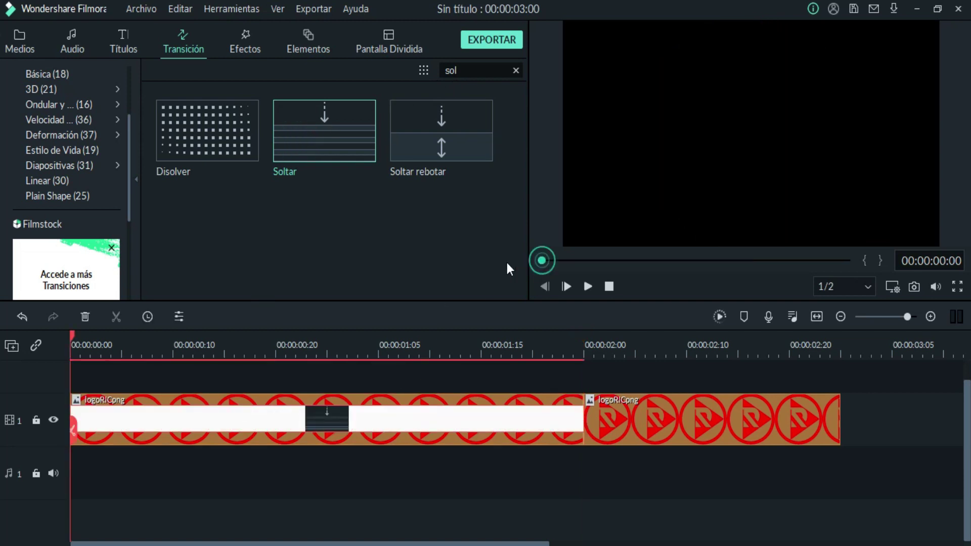
{"action": "left_click", "coordinate": [587, 289]}
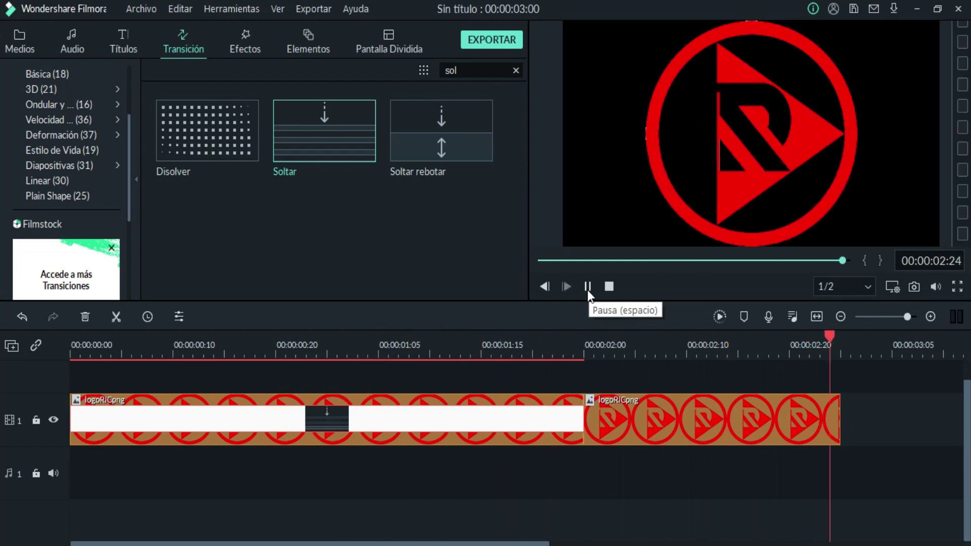
{"action": "left_click", "coordinate": [498, 39]}
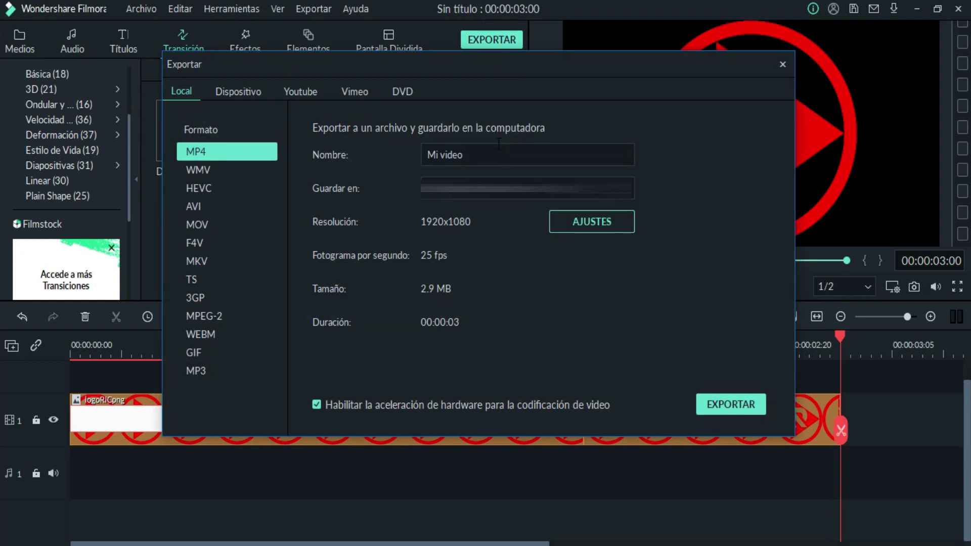
Step: Export the sequence as an MP4 named 'primeraparter'
{"action": "triple_click", "coordinate": [486, 153]}
{"action": "type", "text": "primeraparter"}
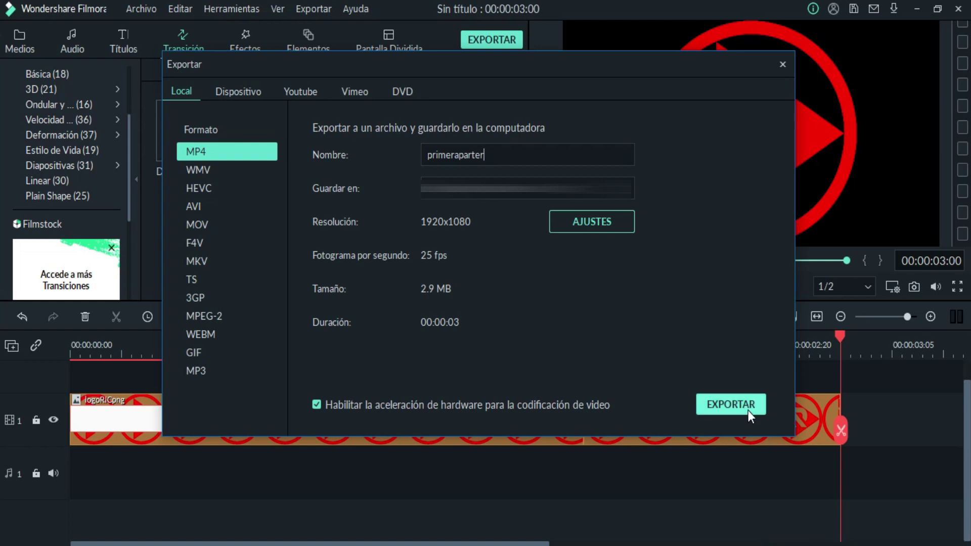
{"action": "left_click", "coordinate": [741, 407]}
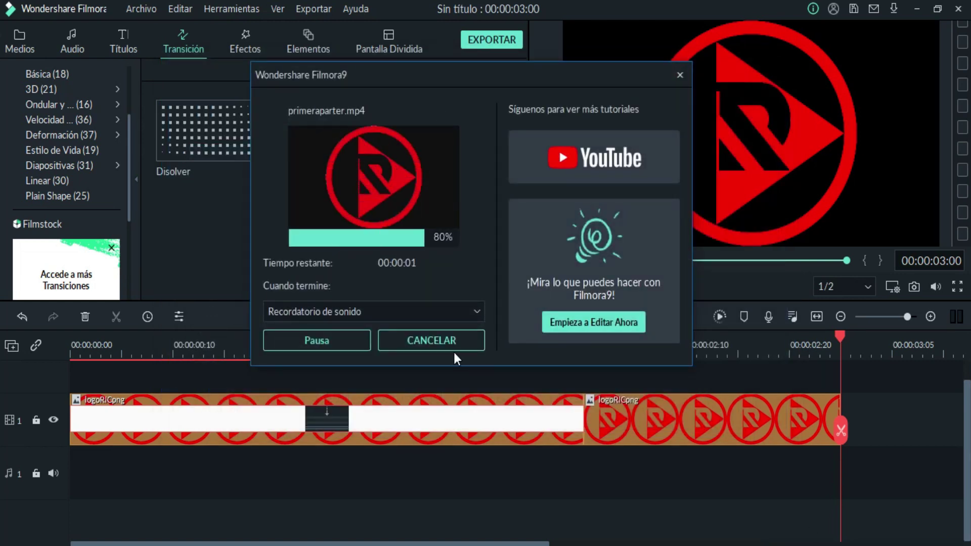
Step: Import the exported primeraparter video into the media library
{"action": "left_click", "coordinate": [447, 338]}
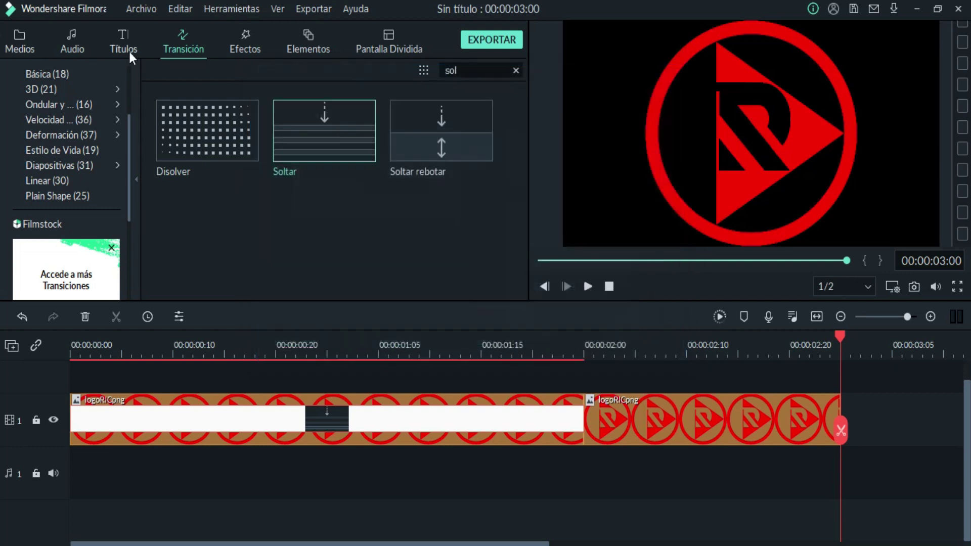
{"action": "left_click", "coordinate": [140, 11]}
{"action": "mouse_move", "coordinate": [169, 80]}
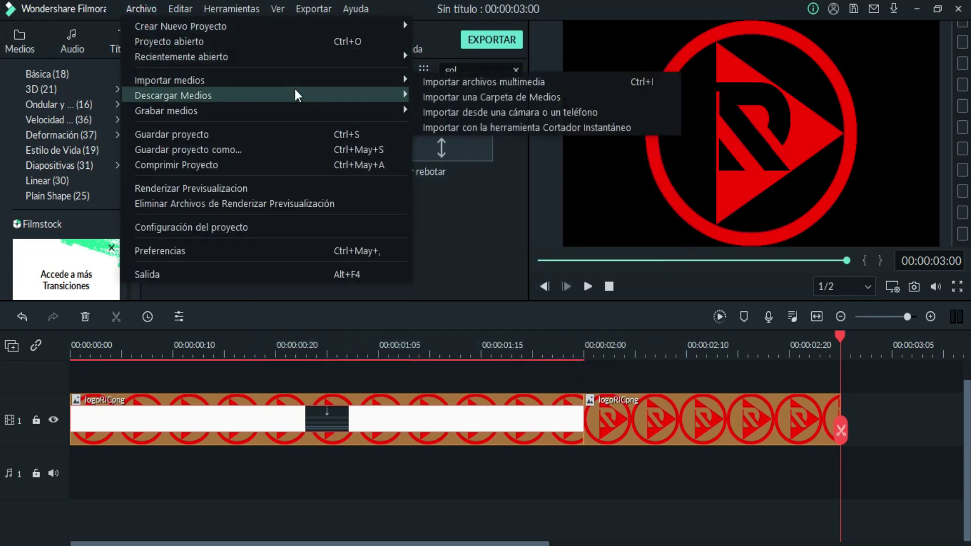
{"action": "left_click", "coordinate": [445, 83]}
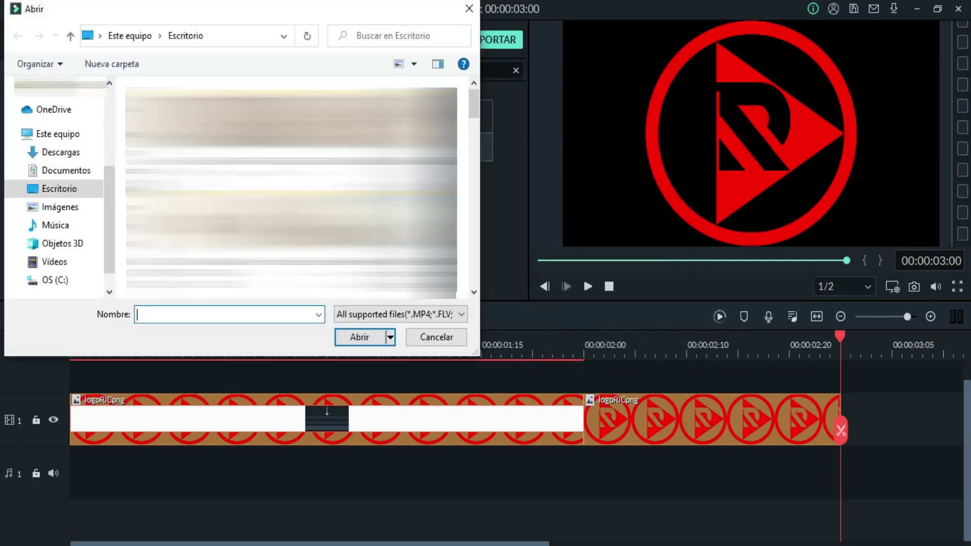
{"action": "left_click", "coordinate": [164, 250]}
{"action": "left_click", "coordinate": [377, 340]}
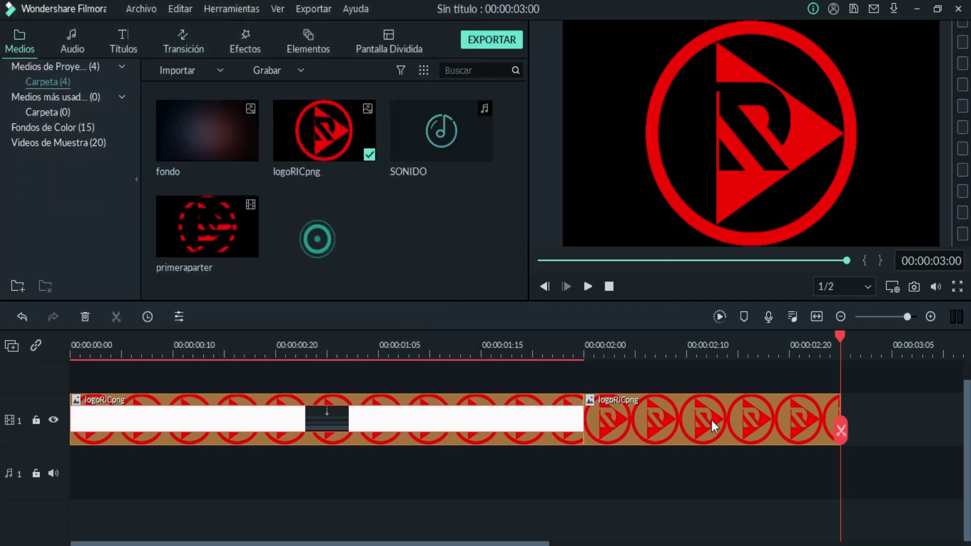
Step: Replace the logo clips on video track 1 with primeraparter and play it
{"action": "left_click", "coordinate": [165, 400]}
{"action": "left_click", "coordinate": [85, 317]}
{"action": "mouse_move", "coordinate": [170, 223]}
{"action": "left_mouse_down"}
{"action": "mouse_move", "coordinate": [90, 400]}
{"action": "mouse_move", "coordinate": [65, 411]}
{"action": "left_mouse_up"}
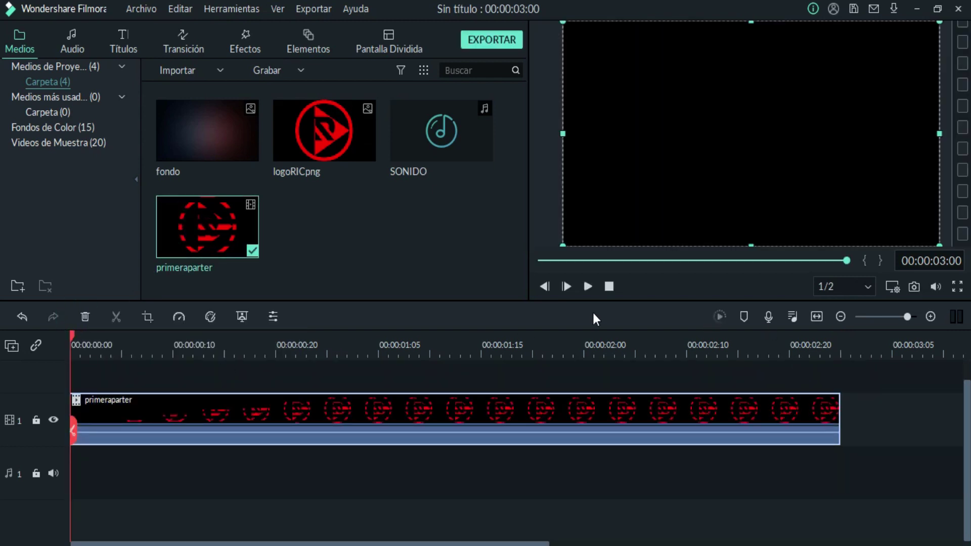
{"action": "left_click", "coordinate": [587, 286]}
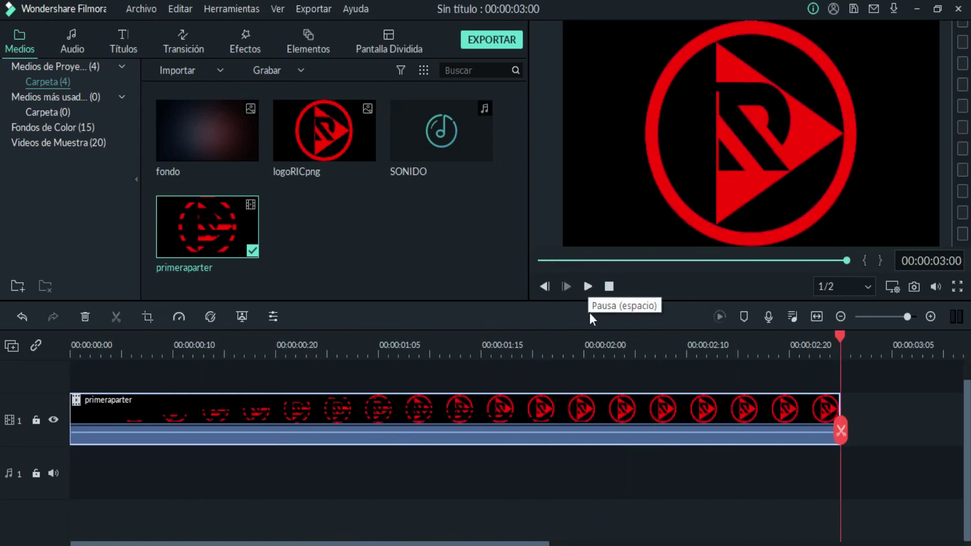
Step: Split the primeraparter clip at 00:00:02:00, 00:00:01:10 and 00:00:01:18
{"action": "left_click", "coordinate": [586, 350]}
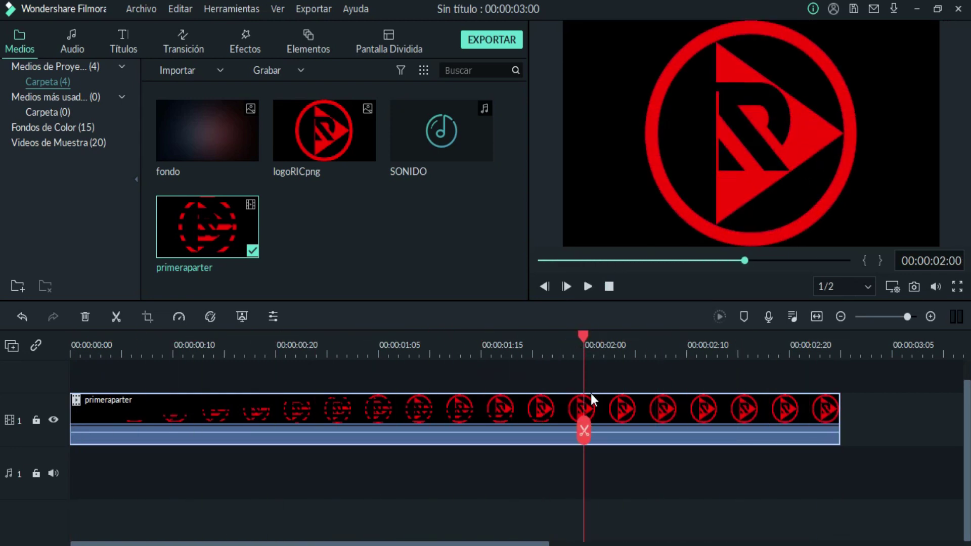
{"action": "left_click", "coordinate": [116, 318]}
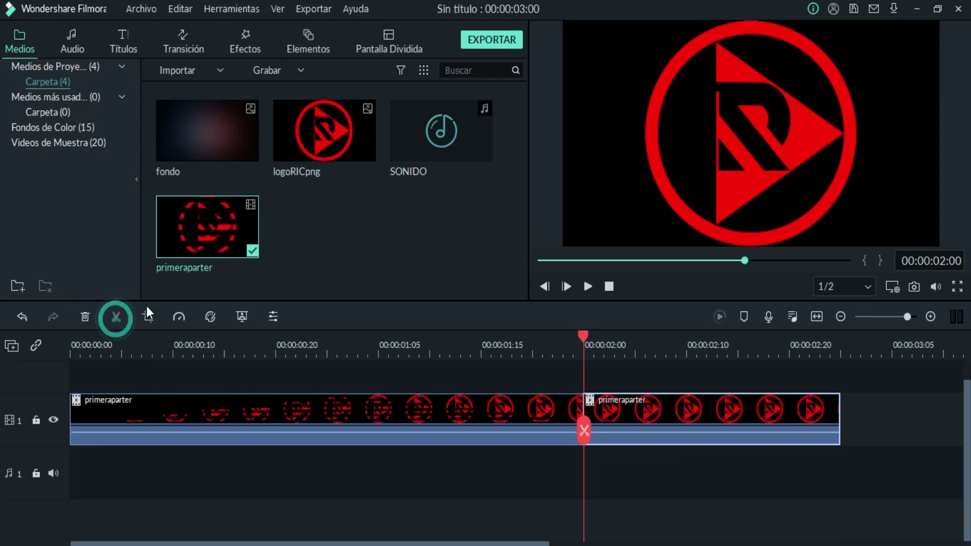
{"action": "left_click", "coordinate": [430, 351]}
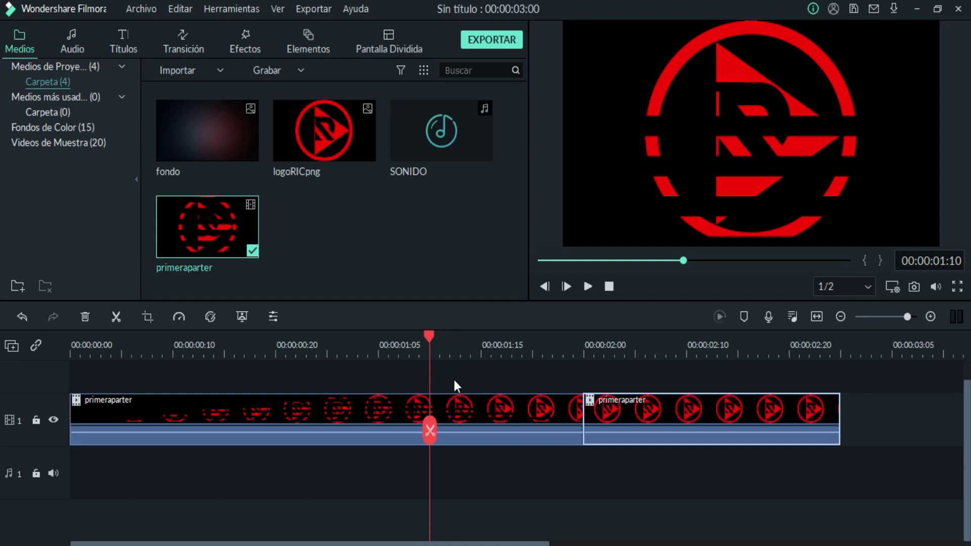
{"action": "left_click", "coordinate": [118, 317]}
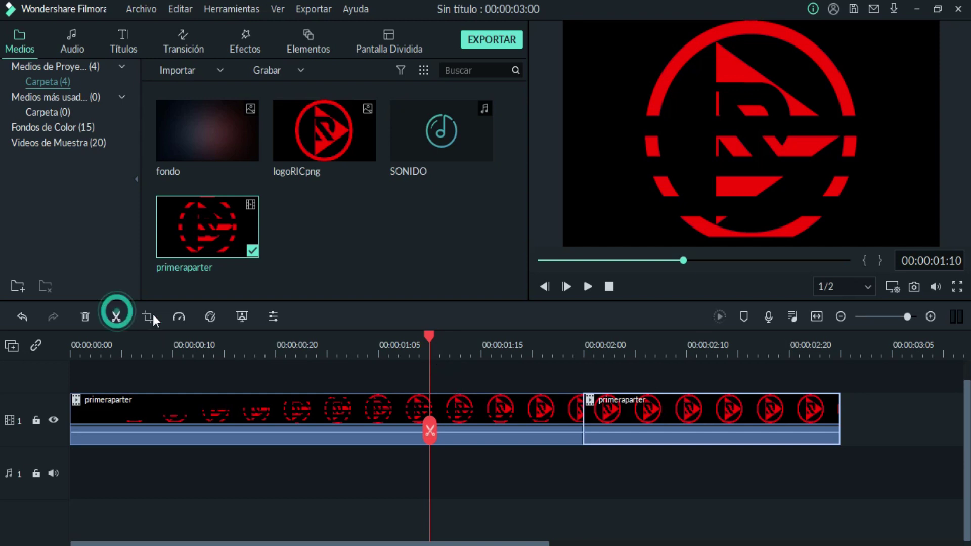
{"action": "left_click", "coordinate": [503, 347]}
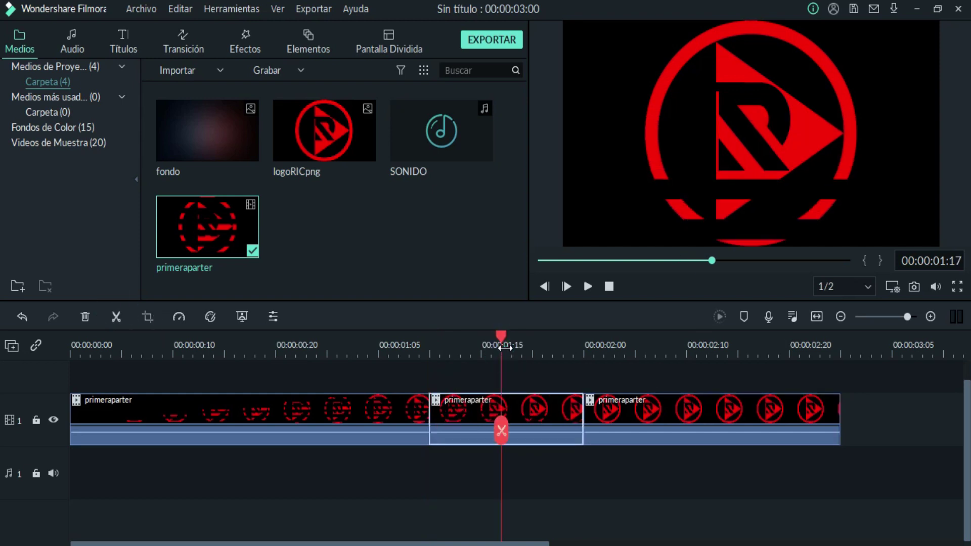
{"action": "left_click", "coordinate": [511, 347]}
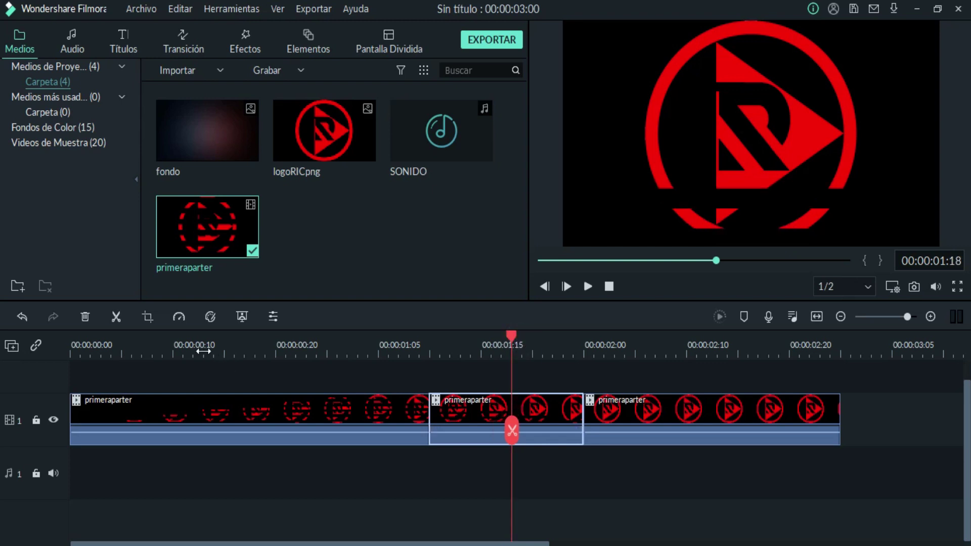
{"action": "left_click", "coordinate": [117, 317]}
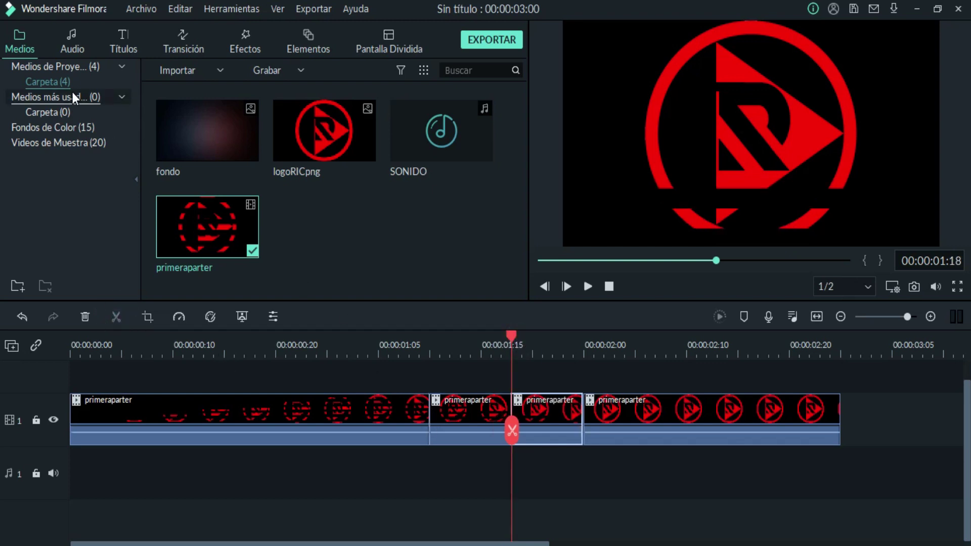
Step: Apply the Chaos 2 motion effect to the first three clips and preview them
{"action": "left_click", "coordinate": [250, 45]}
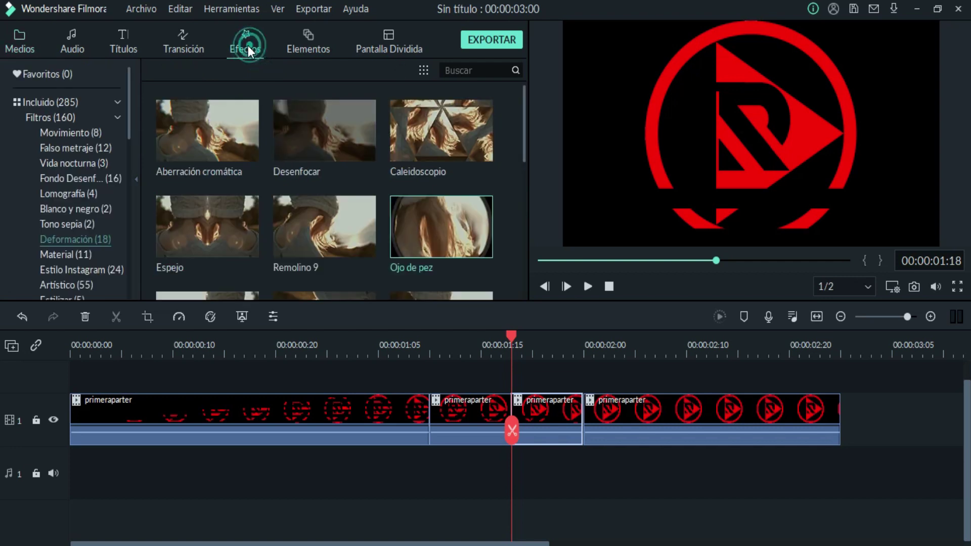
{"action": "left_click", "coordinate": [71, 133]}
{"action": "left_click_drag", "start_coordinate": [290, 127], "coordinate": [216, 433]}
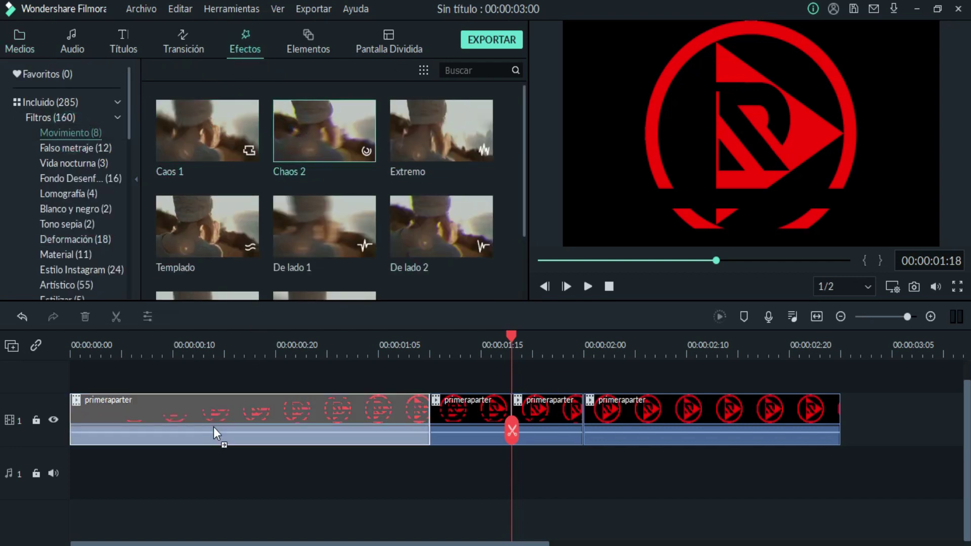
{"action": "left_click_drag", "start_coordinate": [302, 128], "coordinate": [470, 480]}
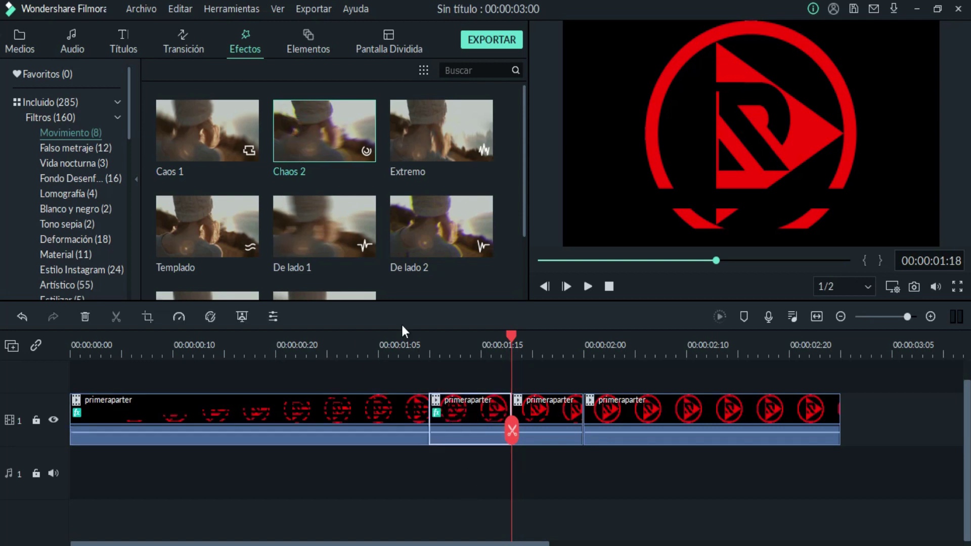
{"action": "left_click_drag", "start_coordinate": [299, 142], "coordinate": [527, 404]}
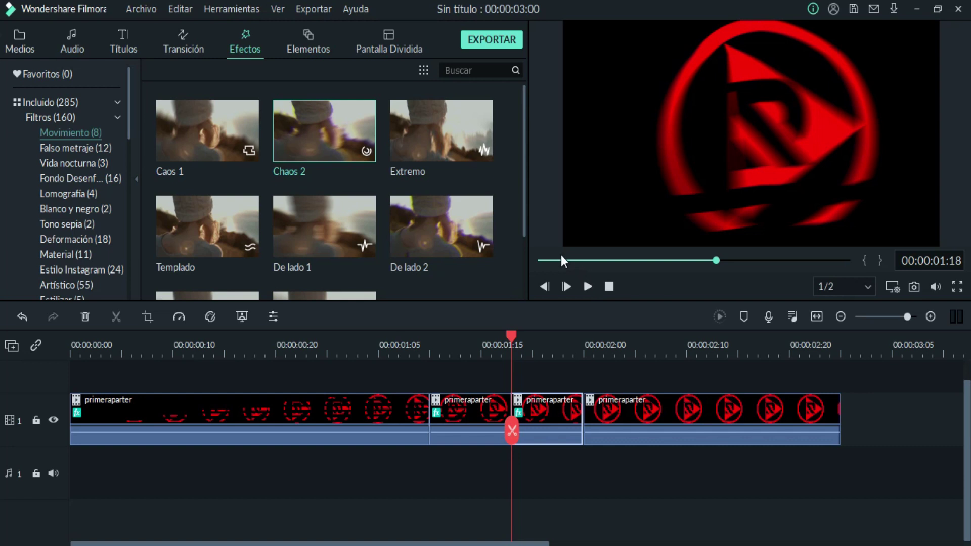
{"action": "key", "text": "End"}
{"action": "left_click", "coordinate": [542, 263]}
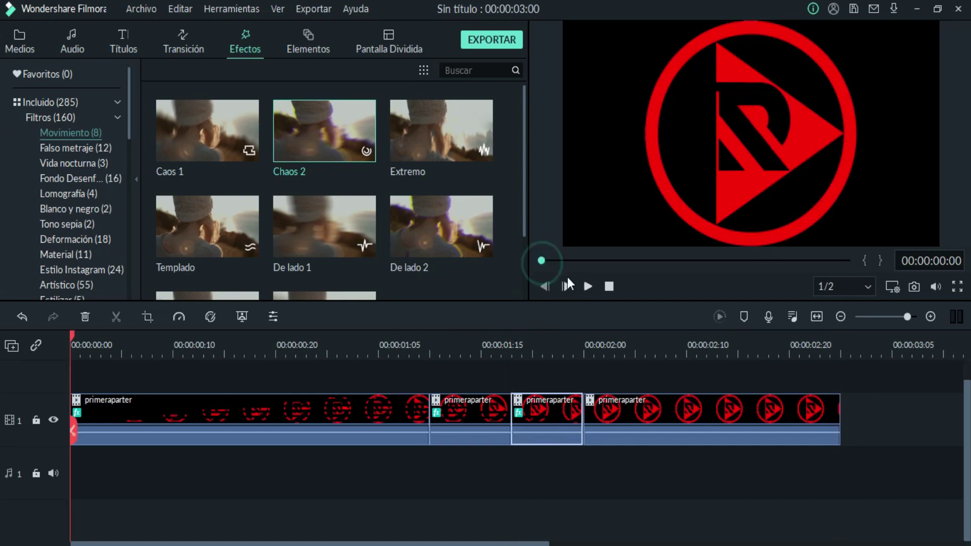
{"action": "left_click", "coordinate": [585, 286]}
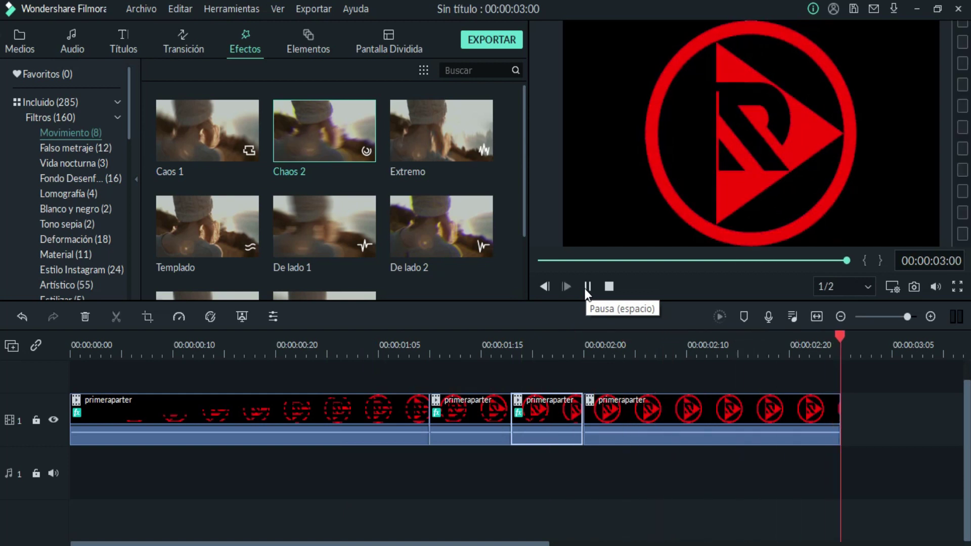
Step: Add Espejo to the second clip and Ojo de pez to the third, then replay
{"action": "left_click", "coordinate": [77, 243]}
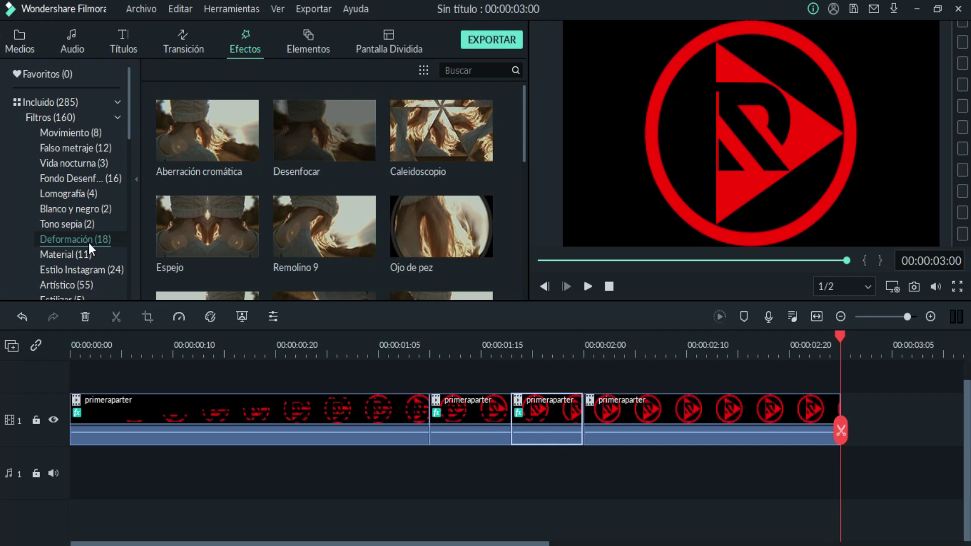
{"action": "left_click_drag", "start_coordinate": [175, 232], "coordinate": [446, 402]}
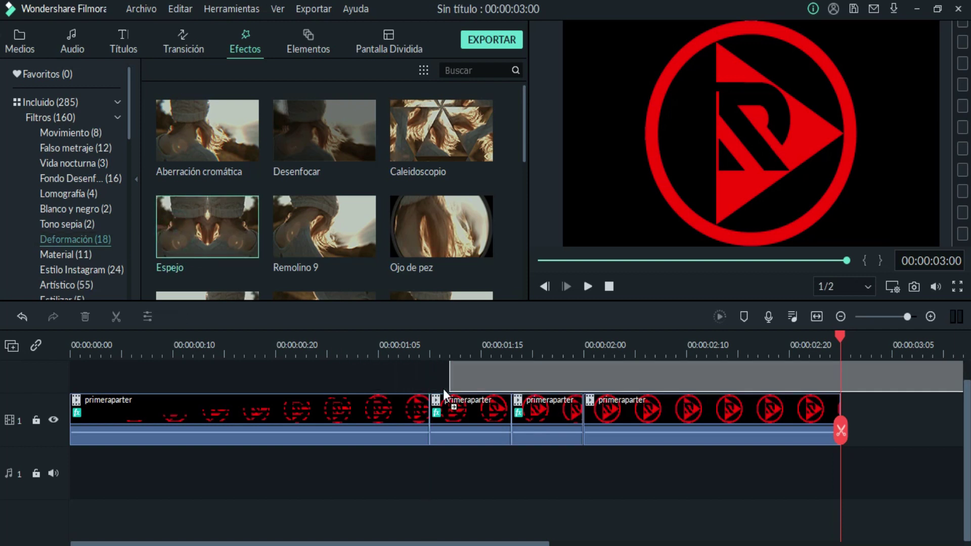
{"action": "mouse_move", "coordinate": [404, 234]}
{"action": "left_mouse_down"}
{"action": "mouse_move", "coordinate": [422, 288]}
{"action": "mouse_move", "coordinate": [524, 411]}
{"action": "left_mouse_up"}
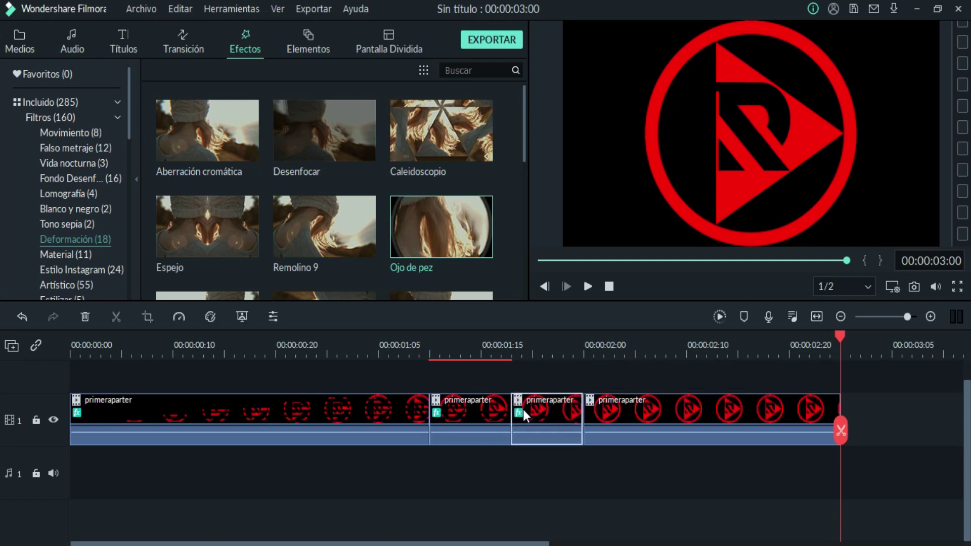
{"action": "left_click", "coordinate": [556, 260]}
{"action": "left_click", "coordinate": [588, 286]}
Step: Lower the third clip's Ojo de pez Alfa from 100 to 59 and confirm
{"action": "double_click", "coordinate": [533, 411]}
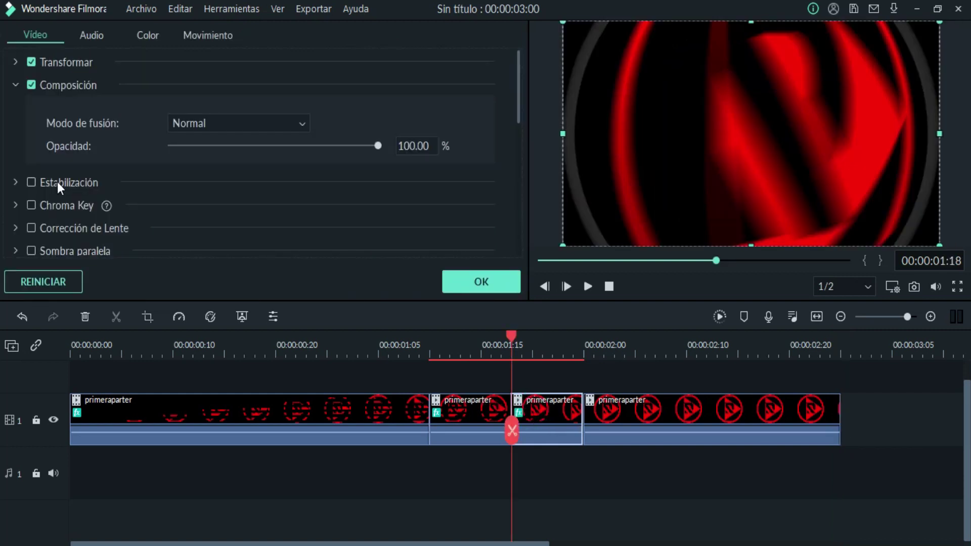
{"action": "scroll", "coordinate": [47, 217], "scroll_direction": "down", "scroll_amount": 5}
{"action": "scroll", "coordinate": [27, 156], "scroll_direction": "up", "scroll_amount": 4}
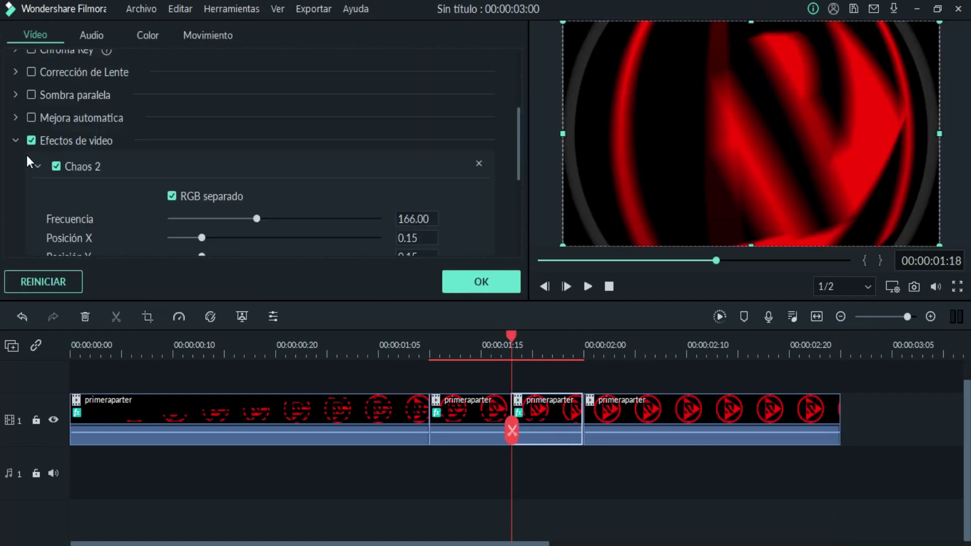
{"action": "left_click", "coordinate": [9, 141]}
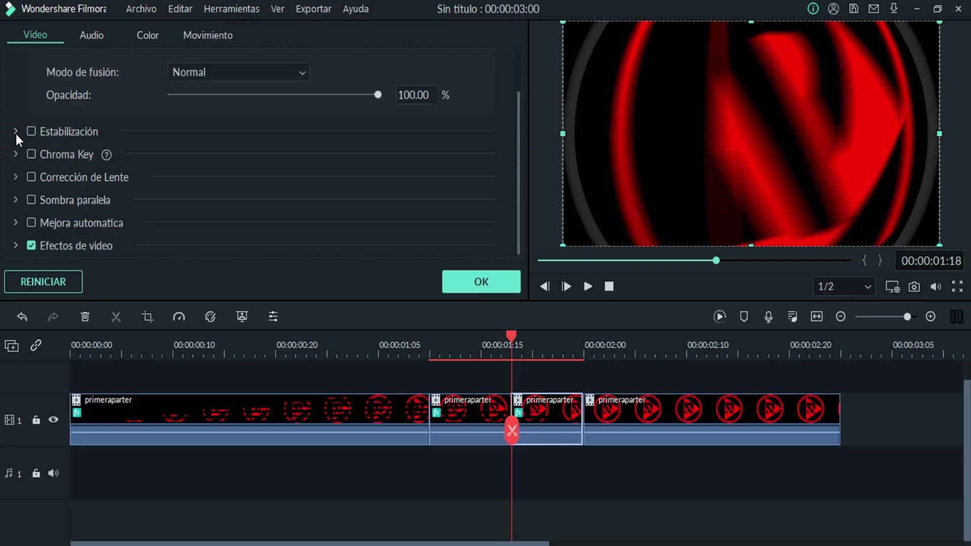
{"action": "left_click", "coordinate": [15, 246]}
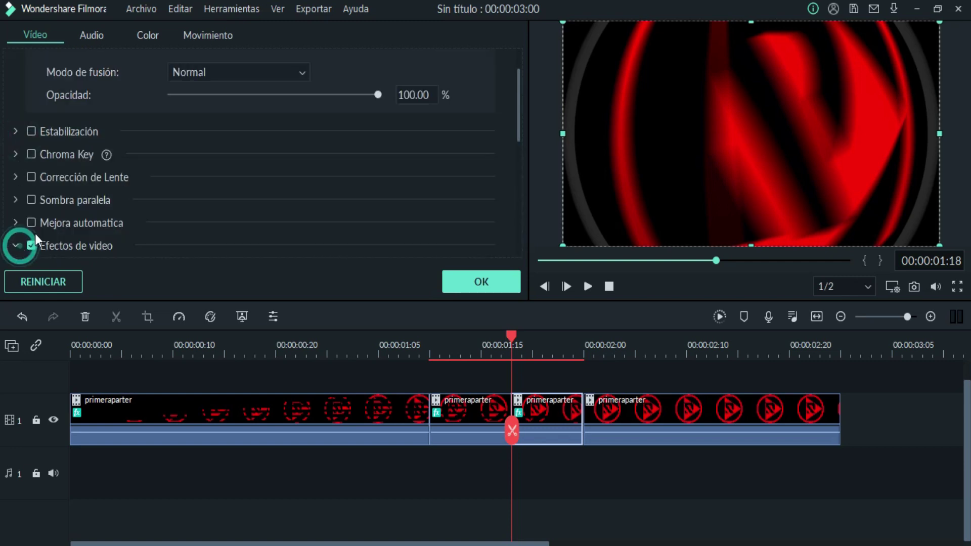
{"action": "scroll", "coordinate": [105, 169], "scroll_direction": "down", "scroll_amount": 3}
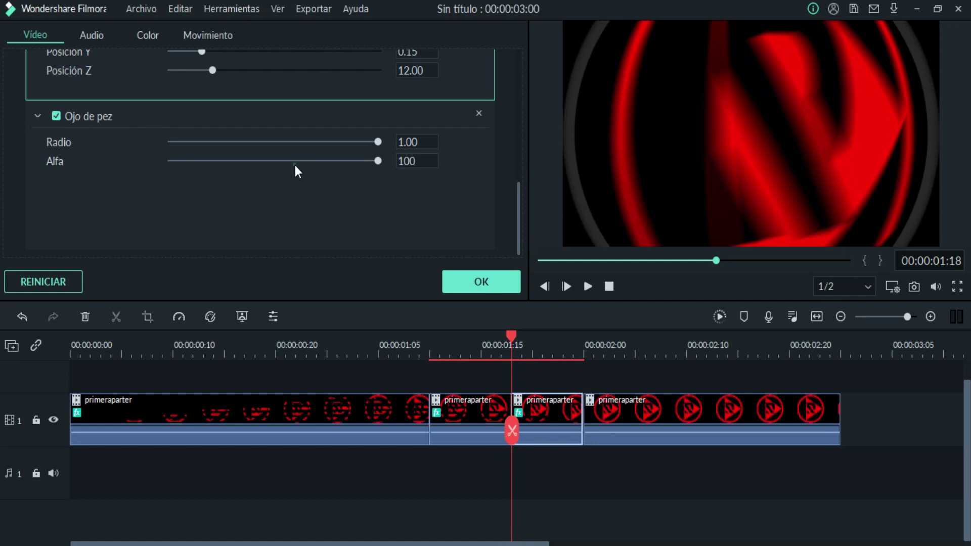
{"action": "left_click_drag", "start_coordinate": [296, 165], "coordinate": [293, 165]}
{"action": "left_click", "coordinate": [466, 276]}
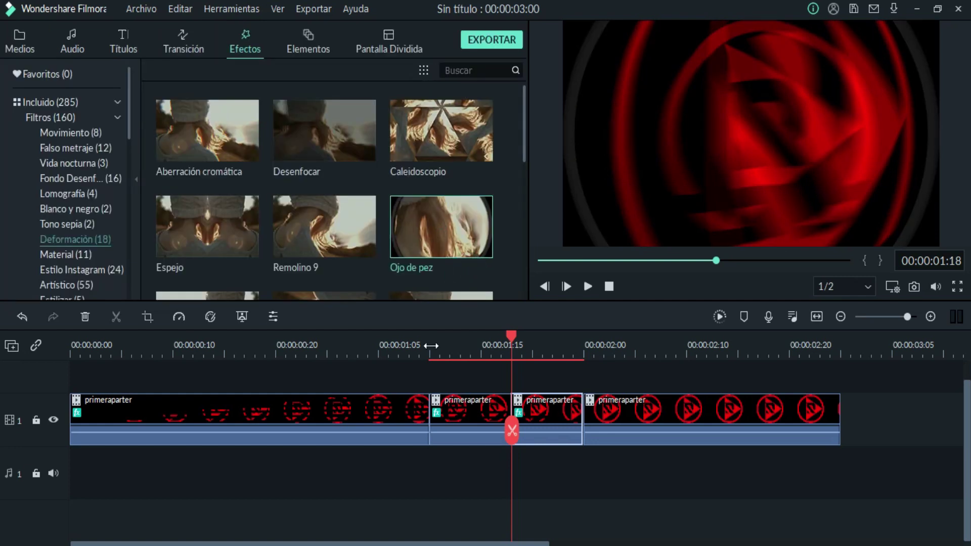
{"action": "left_click", "coordinate": [411, 345]}
Step: Preview the logo animation twice, then move the four clips onto video track 2
{"action": "left_click", "coordinate": [586, 286]}
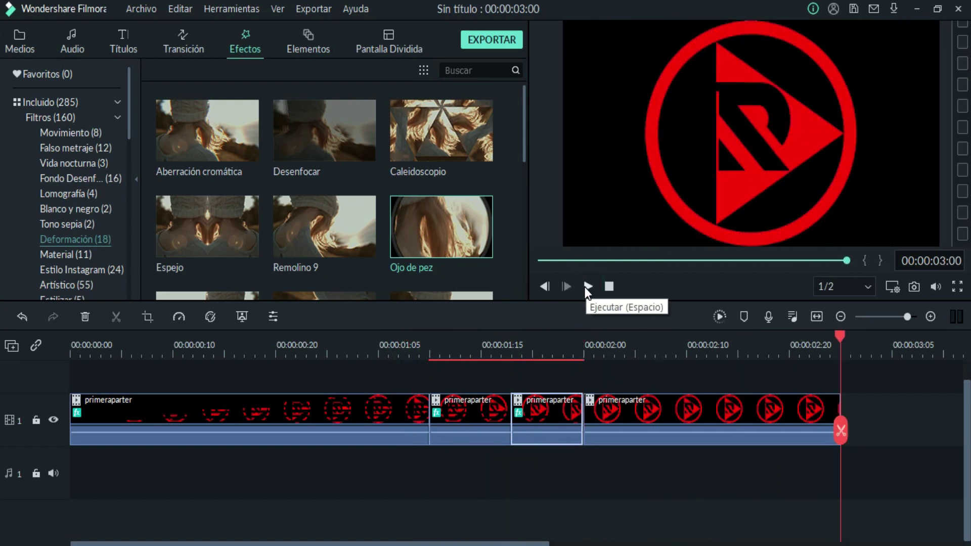
{"action": "left_click", "coordinate": [582, 286]}
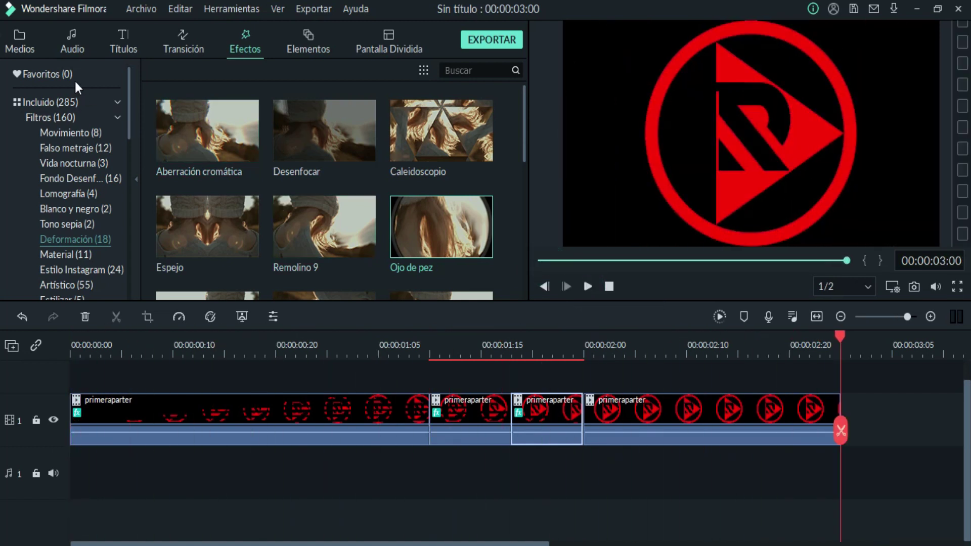
{"action": "left_click", "coordinate": [25, 50]}
{"action": "mouse_move", "coordinate": [893, 485]}
{"action": "left_mouse_down"}
{"action": "mouse_move", "coordinate": [160, 416]}
{"action": "mouse_move", "coordinate": [147, 396]}
{"action": "mouse_move", "coordinate": [154, 388]}
{"action": "left_mouse_up"}
Step: Lay fondo on video track 1 and trim it to the logo clips' 3-second length
{"action": "scroll", "coordinate": [151, 402], "scroll_direction": "down", "scroll_amount": 2}
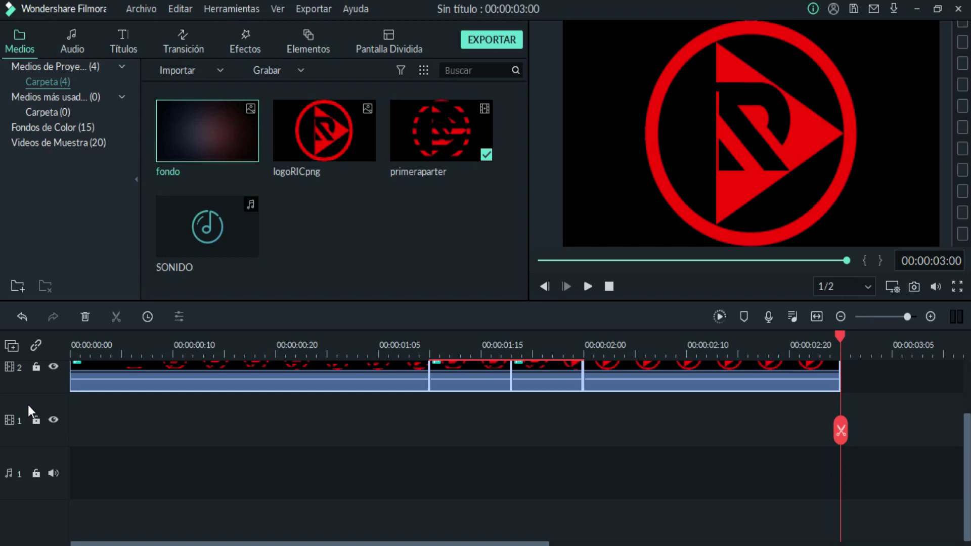
{"action": "left_click_drag", "start_coordinate": [223, 135], "coordinate": [41, 436]}
{"action": "left_click", "coordinate": [116, 317]}
{"action": "left_click", "coordinate": [880, 430]}
{"action": "key", "text": "Delete"}
{"action": "scroll", "coordinate": [351, 400], "scroll_direction": "up", "scroll_amount": 2}
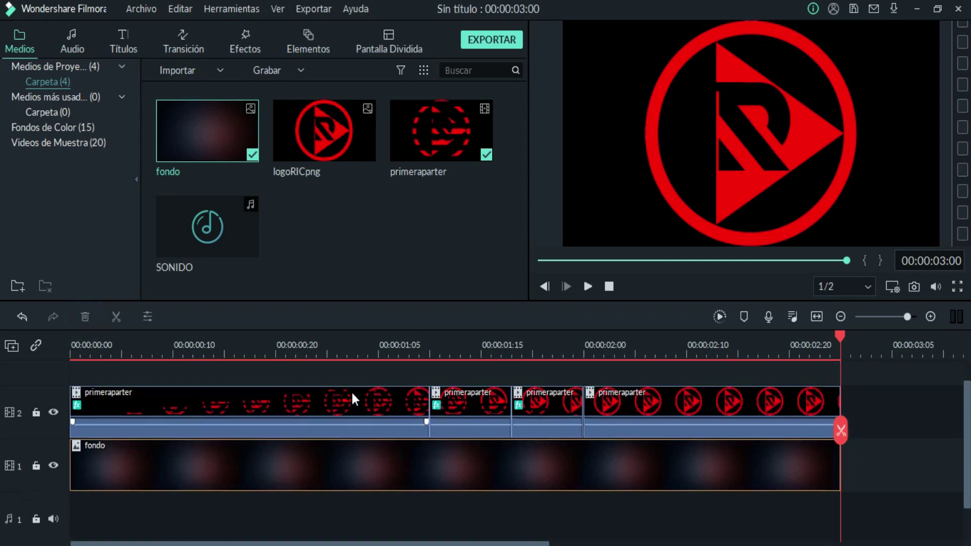
{"action": "double_click", "coordinate": [225, 396]}
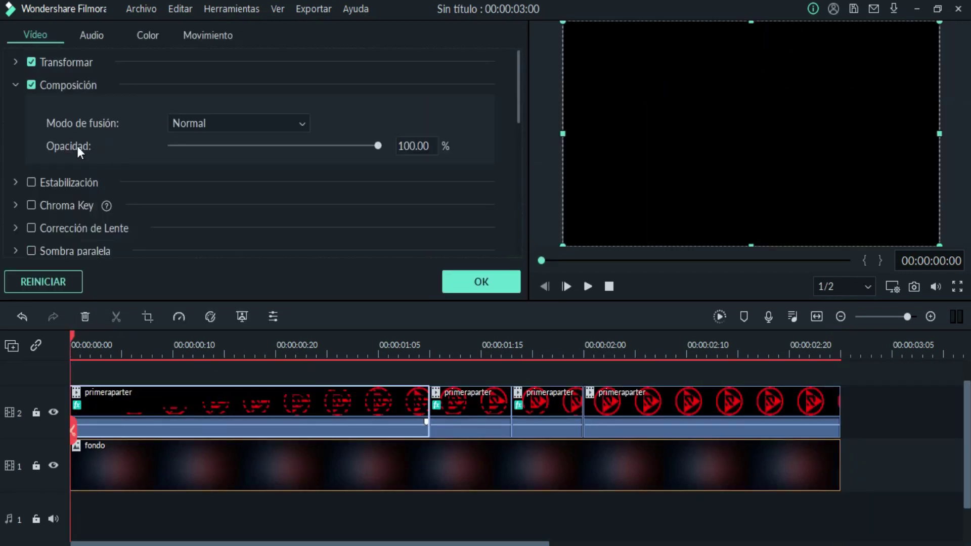
Step: Set the first and second logo clips' blend mode to Aclarar
{"action": "left_click", "coordinate": [256, 126]}
{"action": "left_click", "coordinate": [228, 222]}
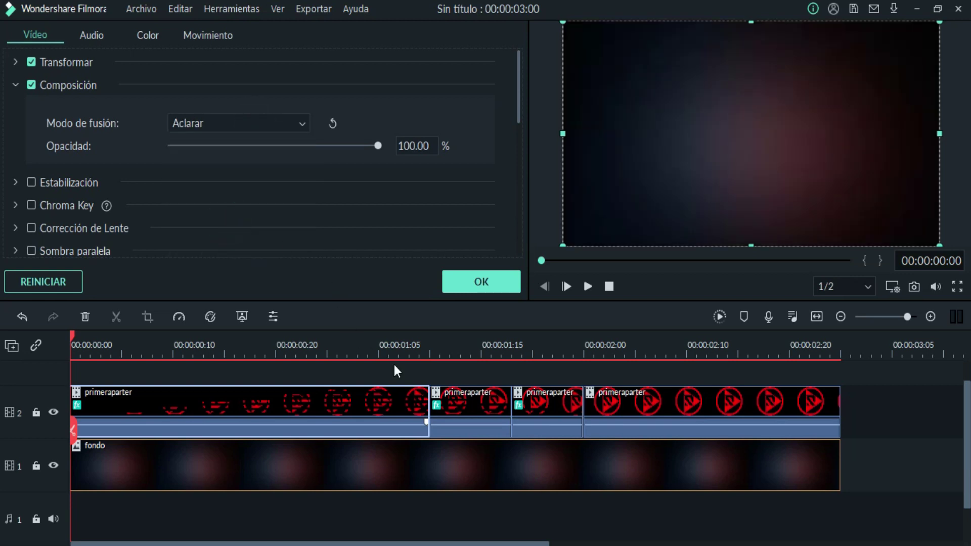
{"action": "left_click", "coordinate": [462, 403]}
{"action": "left_click", "coordinate": [276, 126]}
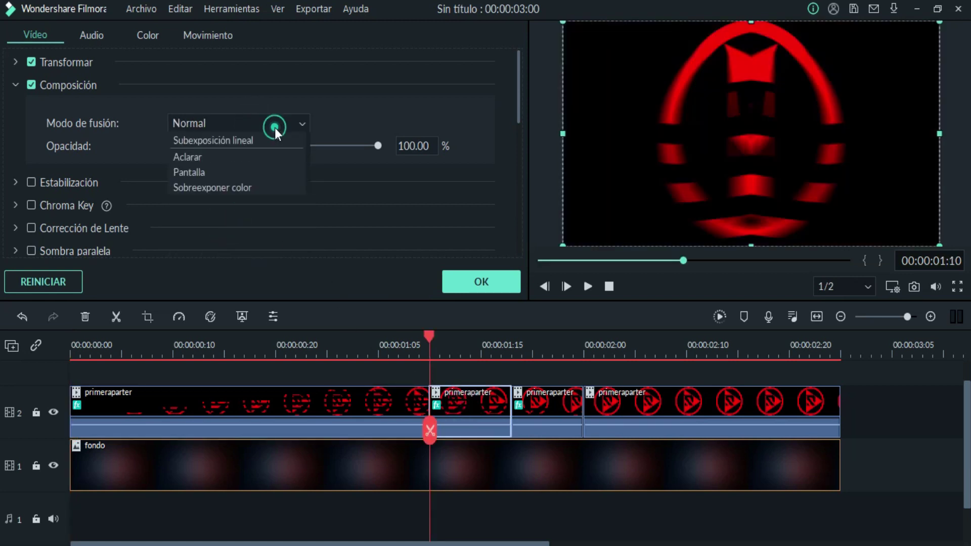
{"action": "left_click", "coordinate": [241, 218]}
Step: Set the third and fourth clips to Aclarar, preview the result and confirm
{"action": "left_click", "coordinate": [559, 404]}
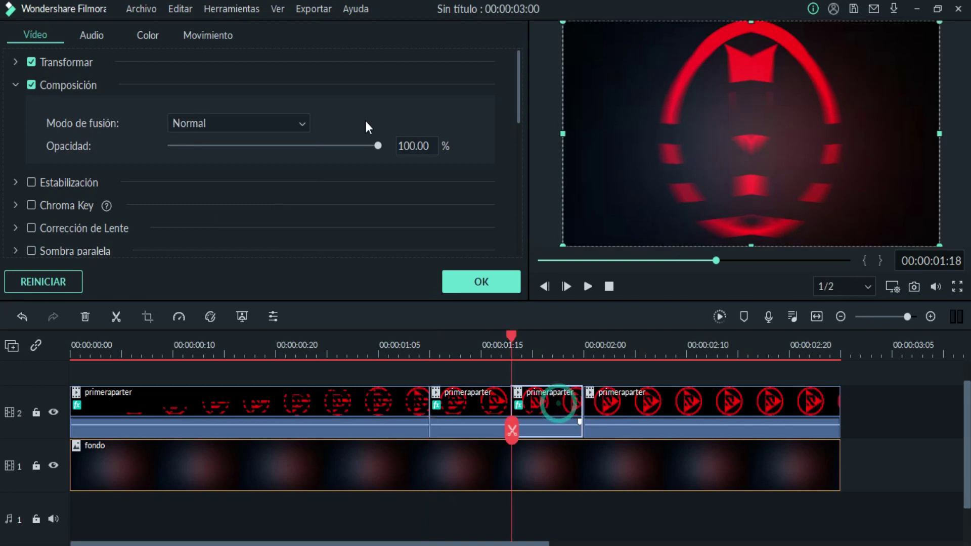
{"action": "left_click", "coordinate": [292, 118]}
{"action": "left_click", "coordinate": [248, 217]}
{"action": "left_click", "coordinate": [632, 405]}
{"action": "left_click", "coordinate": [297, 124]}
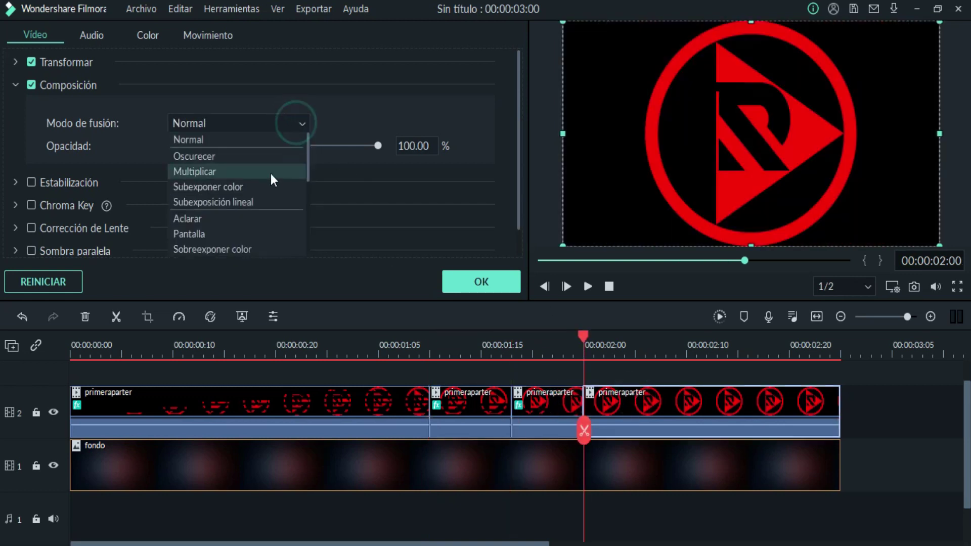
{"action": "left_click", "coordinate": [259, 216]}
{"action": "left_click", "coordinate": [609, 286]}
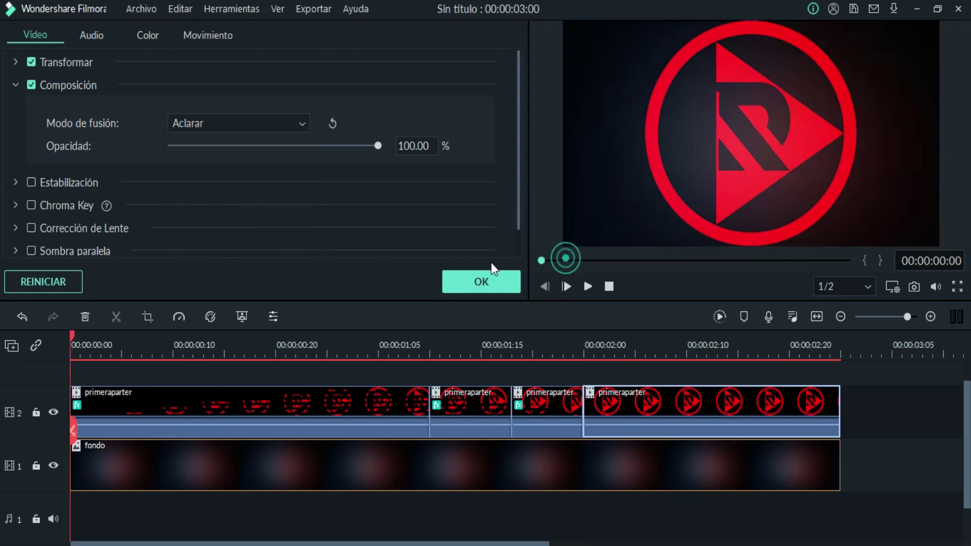
{"action": "left_click", "coordinate": [590, 287]}
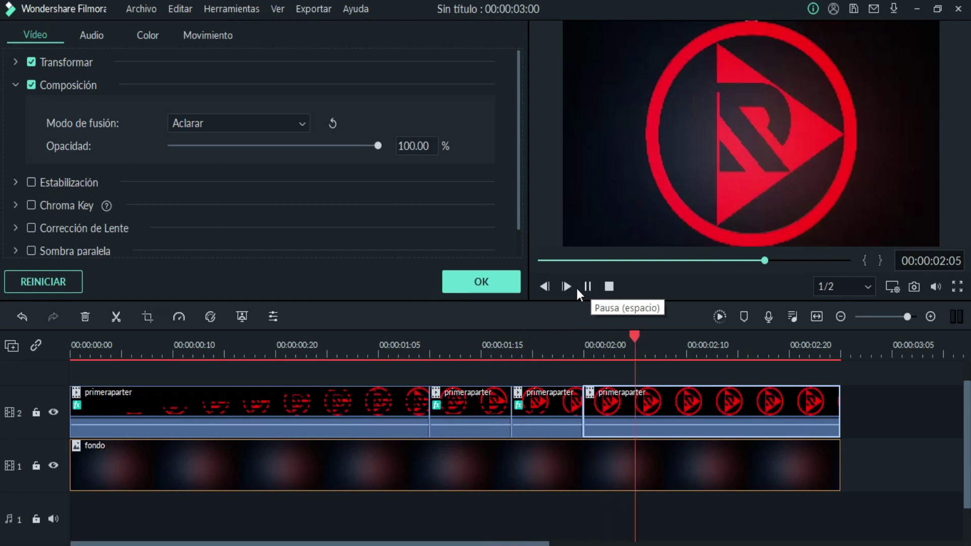
{"action": "left_click", "coordinate": [500, 285]}
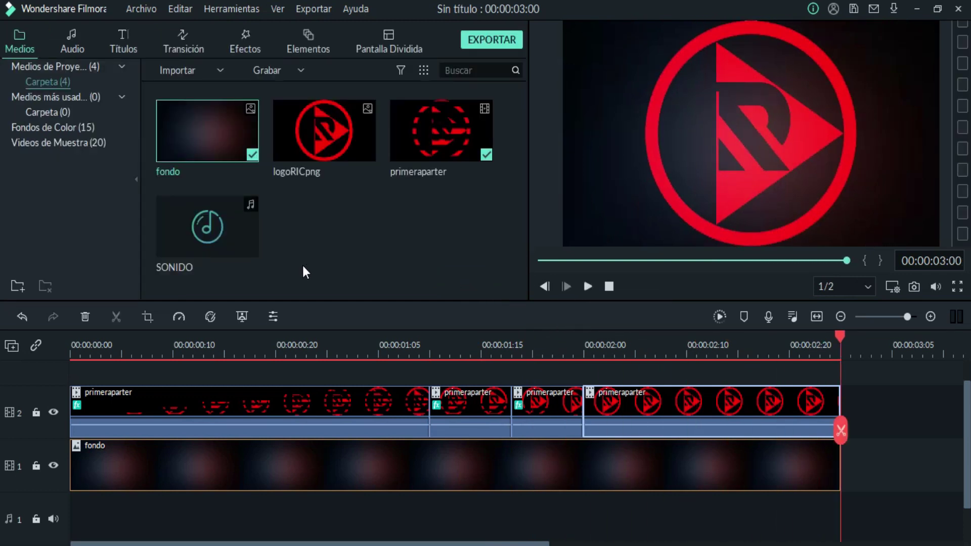
Step: Place the SONIDO track on audio track 1 and split it at 1:20
{"action": "mouse_move", "coordinate": [172, 236]}
{"action": "left_mouse_down"}
{"action": "mouse_move", "coordinate": [83, 517]}
{"action": "mouse_move", "coordinate": [43, 516]}
{"action": "left_mouse_up"}
{"action": "scroll", "coordinate": [339, 403], "scroll_direction": "down", "scroll_amount": 2}
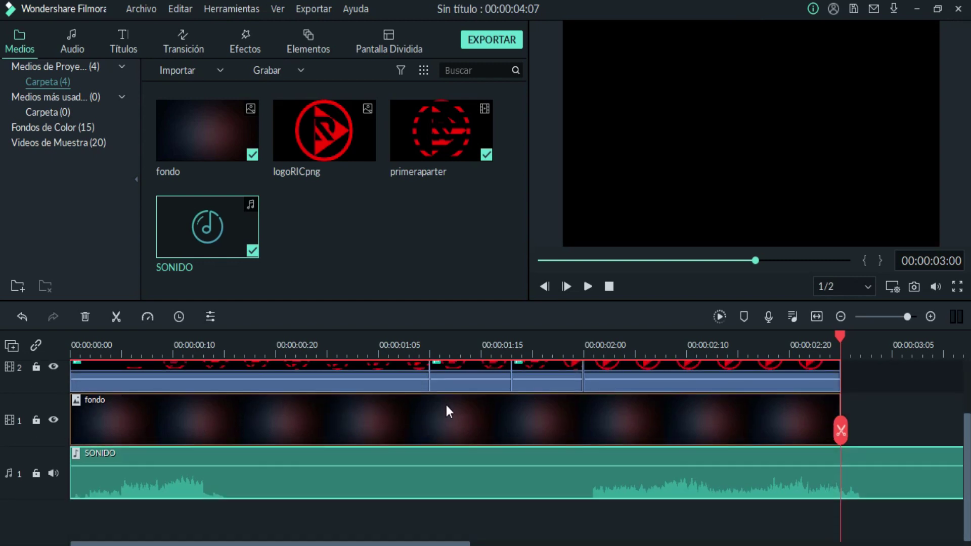
{"action": "left_click", "coordinate": [472, 343]}
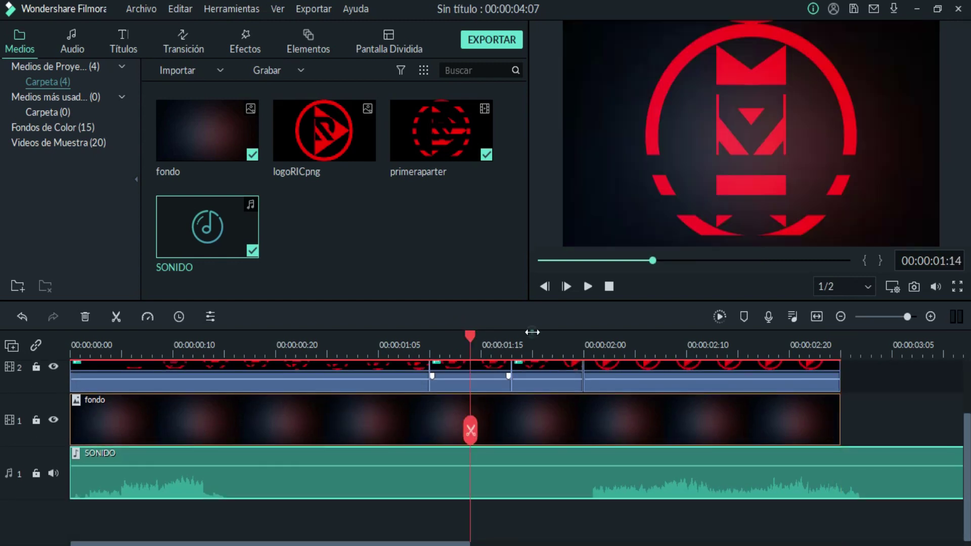
{"action": "left_click", "coordinate": [532, 341]}
{"action": "left_click", "coordinate": [116, 316]}
Step: Split the audio at 0:21, delete the middle piece, and slide the later piece left to close the gap
{"action": "left_click", "coordinate": [286, 344]}
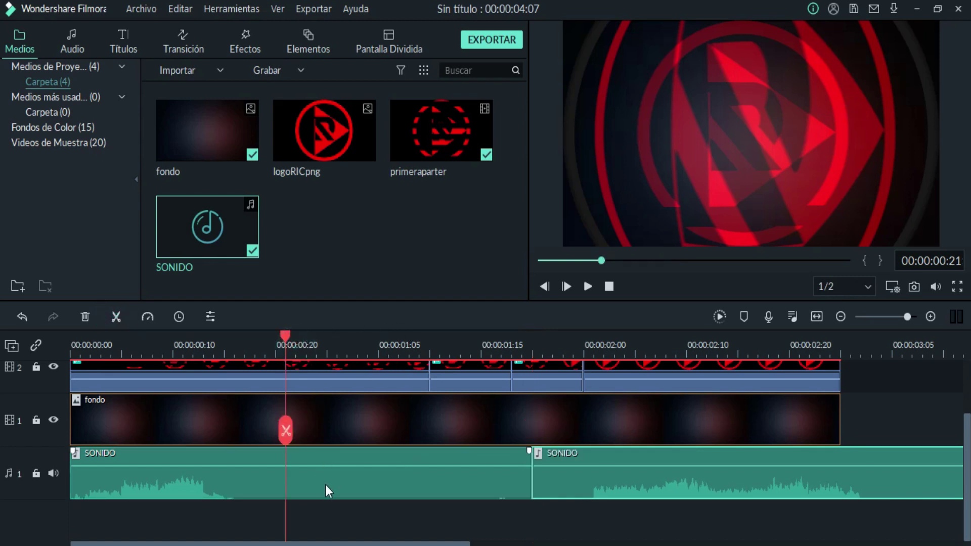
{"action": "left_click", "coordinate": [326, 484]}
{"action": "left_click", "coordinate": [116, 317]}
{"action": "left_click", "coordinate": [332, 478]}
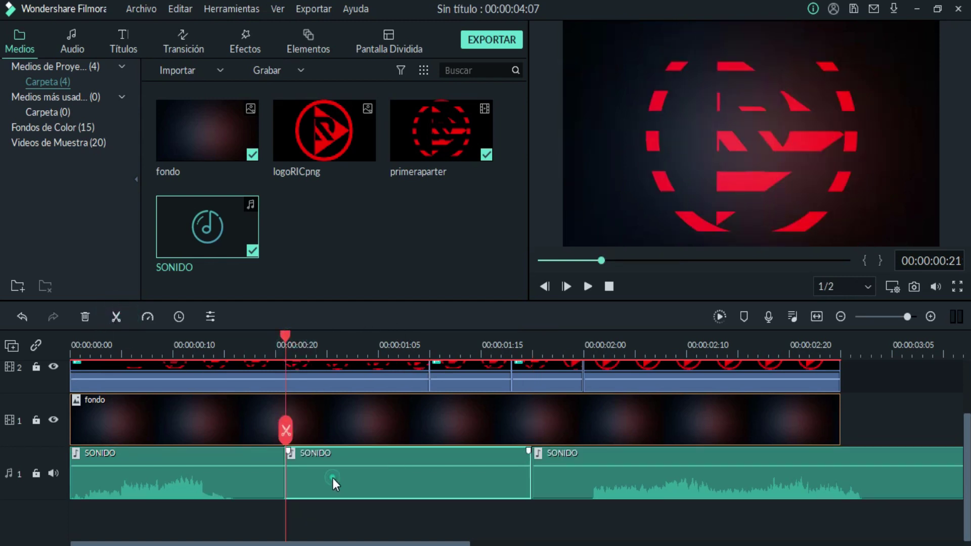
{"action": "left_click", "coordinate": [85, 317]}
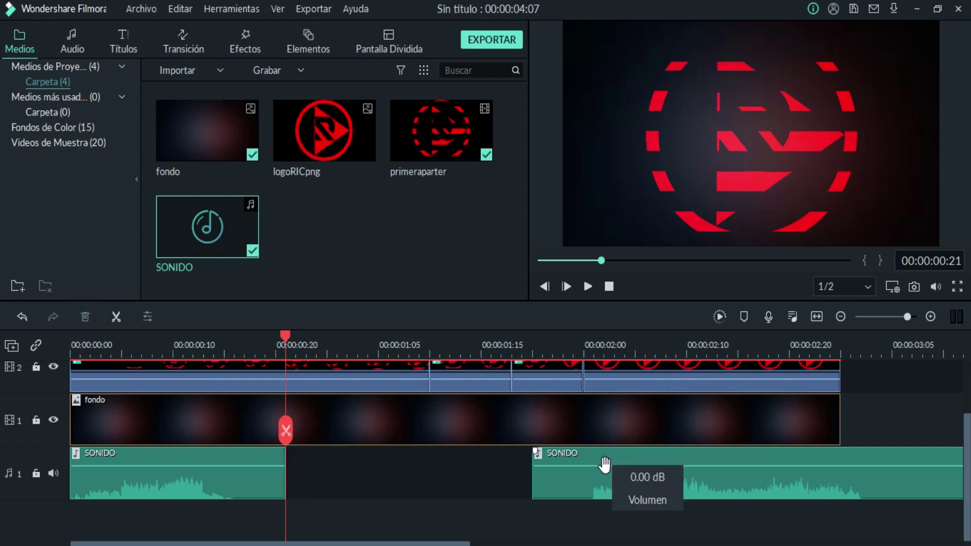
{"action": "left_click_drag", "start_coordinate": [602, 455], "coordinate": [362, 458]}
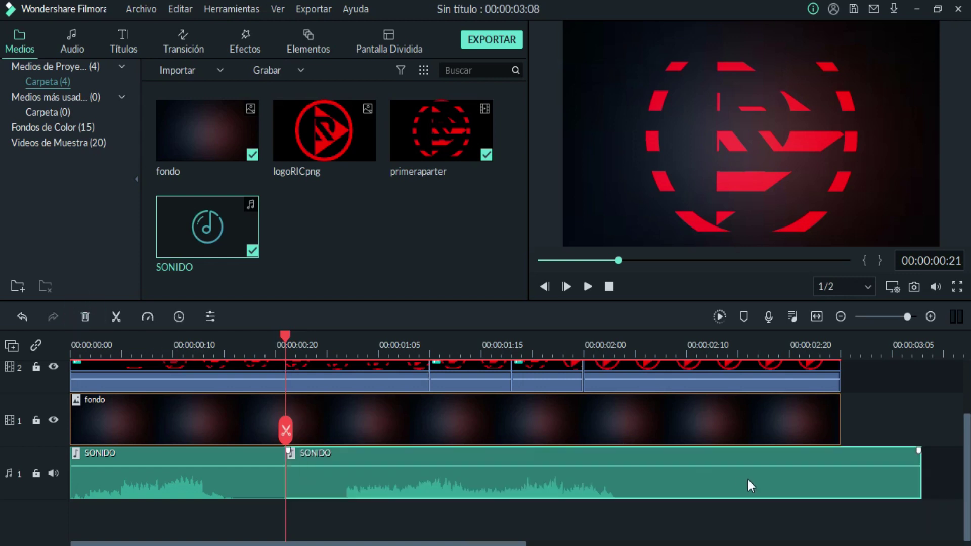
Step: Trim the SONIDO audio so it ends with the video at 00:00:03:00
{"action": "left_click", "coordinate": [848, 348]}
{"action": "left_click", "coordinate": [117, 315]}
{"action": "left_click", "coordinate": [82, 316]}
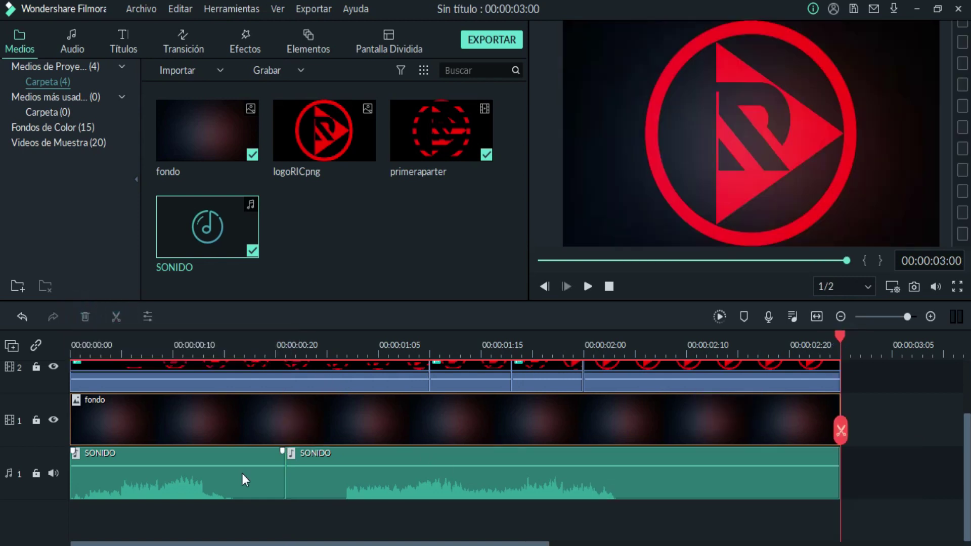
Step: Play the logo intro from the beginning, then play it again in full-screen preview
{"action": "left_click_drag", "start_coordinate": [547, 261], "coordinate": [499, 264]}
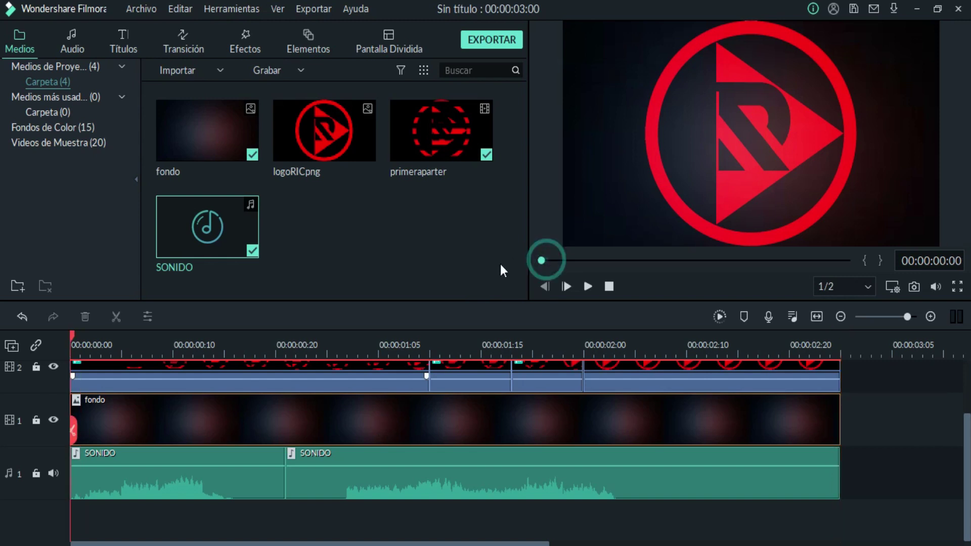
{"action": "left_click", "coordinate": [586, 286]}
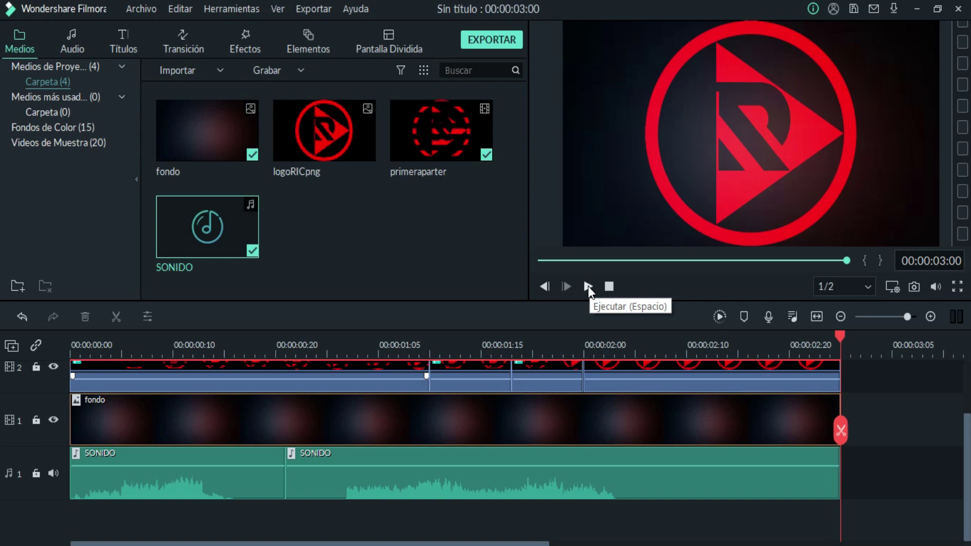
{"action": "key", "text": "alt+Return"}
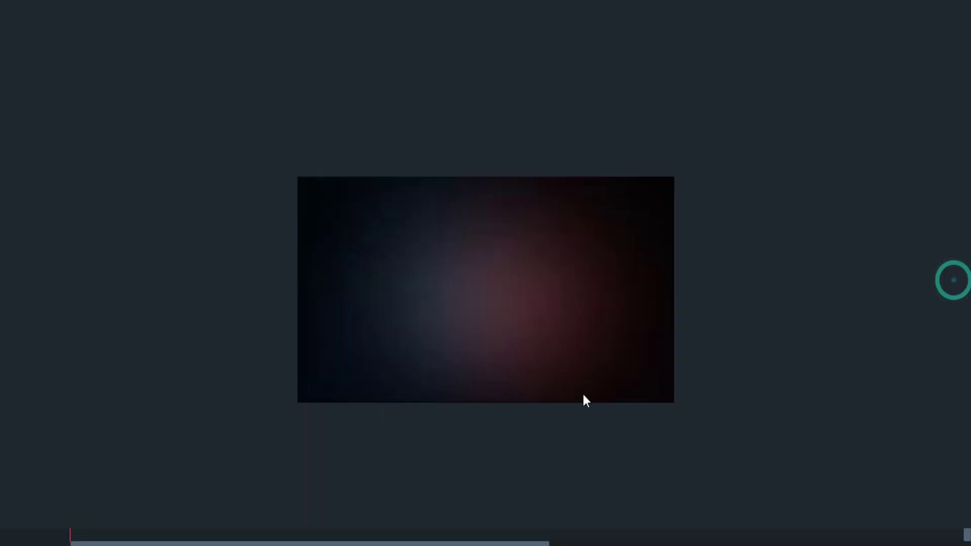
{"action": "key", "text": "space"}
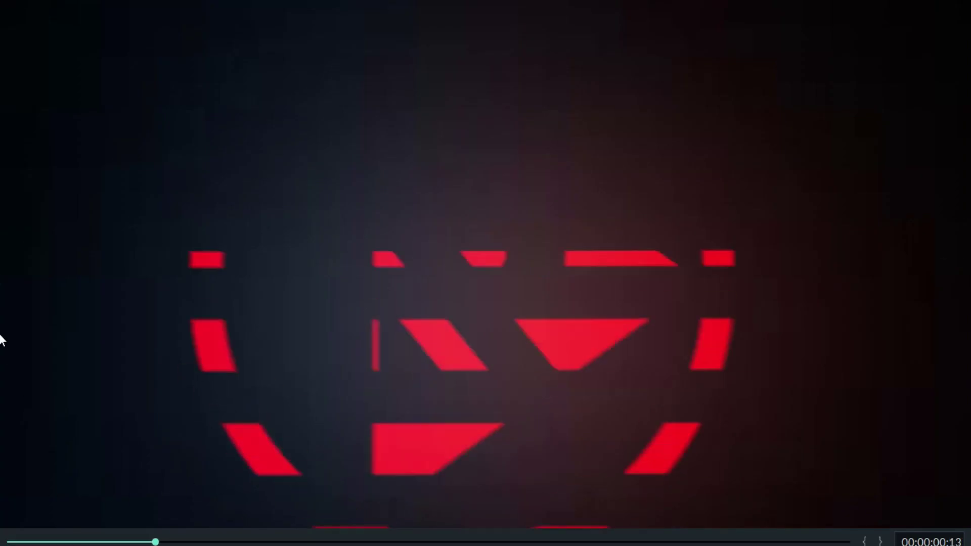